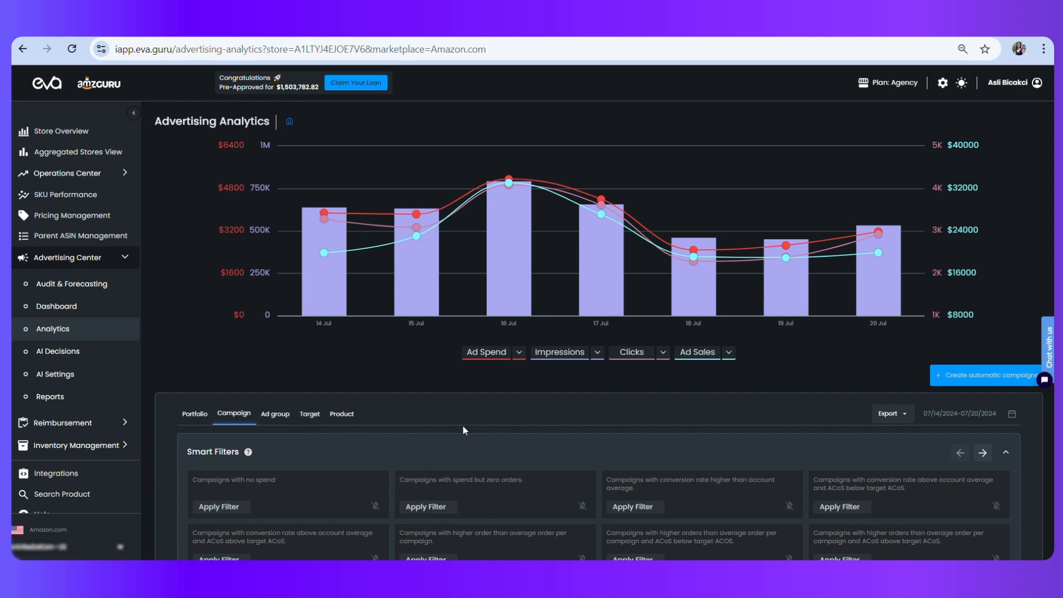
Open the Automatic Campaign Creation Settings within the Advertising Center's AI Settings
{"action": "left_click", "coordinate": [39, 380]}
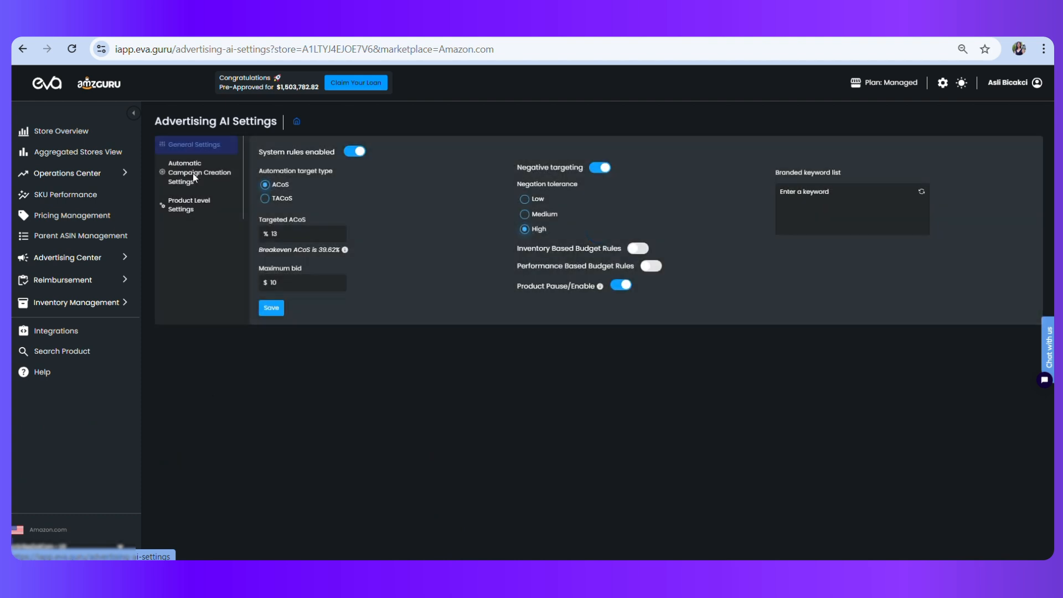
{"action": "left_click", "coordinate": [194, 176]}
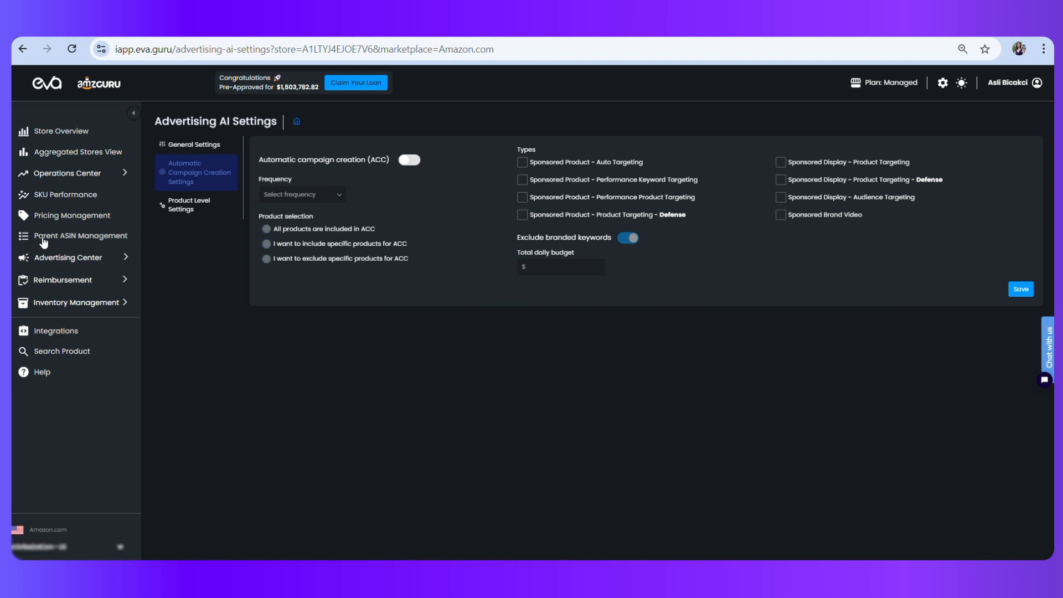
Return to the Advertising Center's Analytics page and start creating an automatic campaign
{"action": "left_click", "coordinate": [90, 261]}
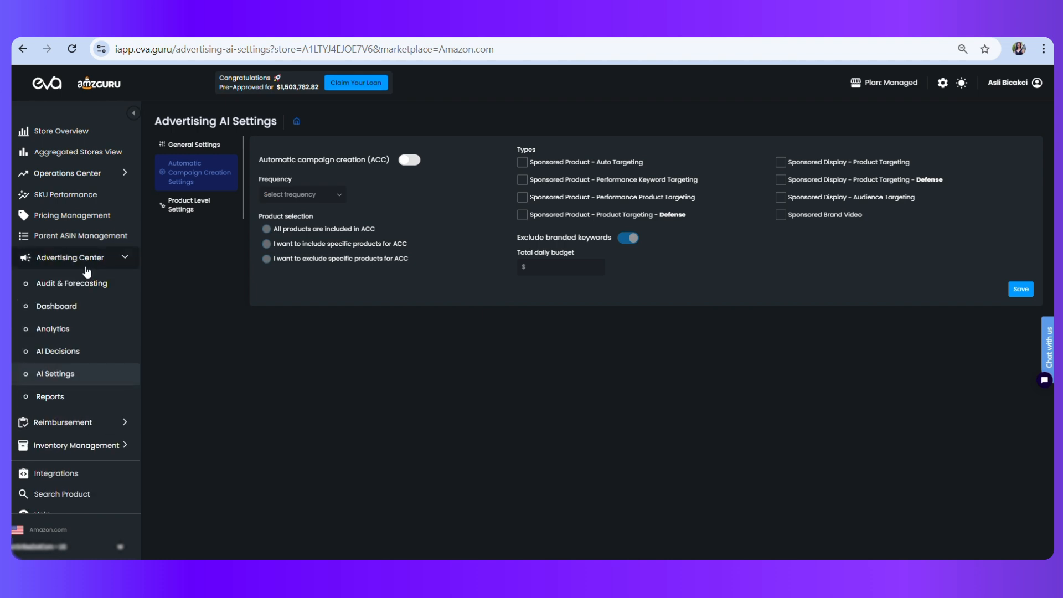
{"action": "left_click", "coordinate": [43, 331]}
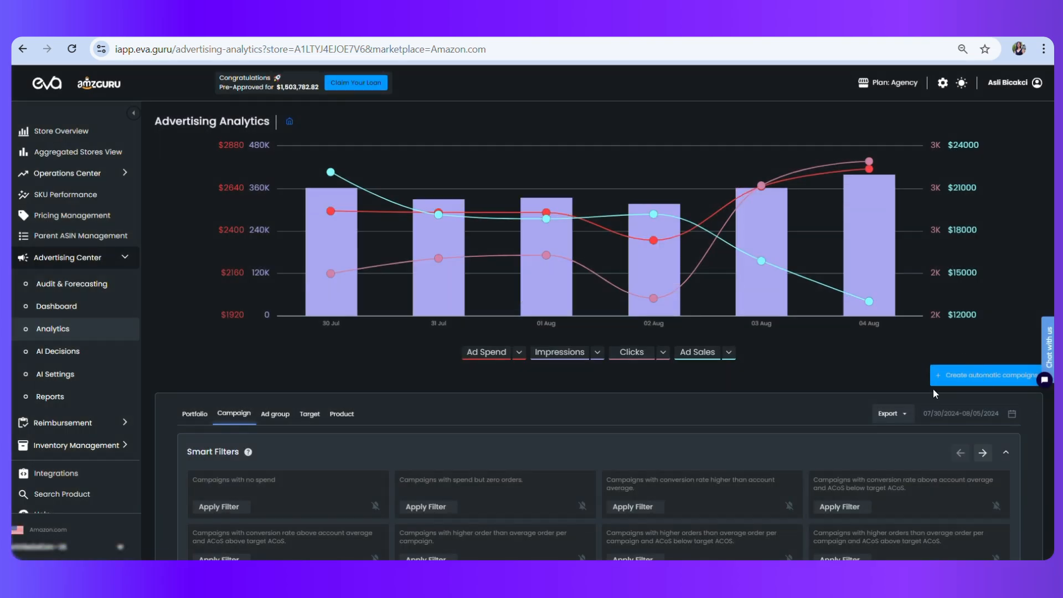
{"action": "left_click", "coordinate": [974, 384]}
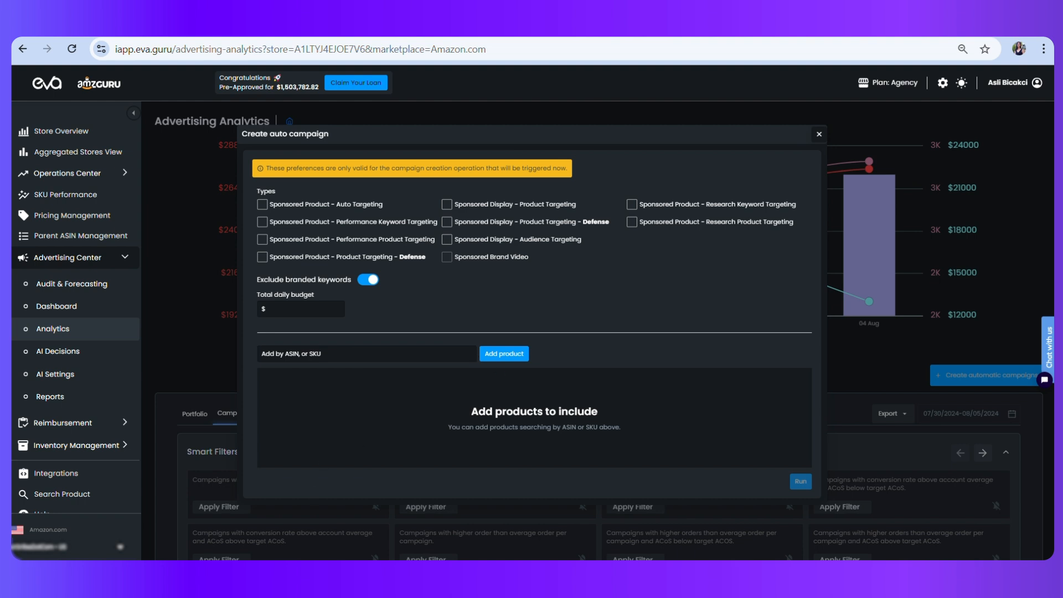
Copy the ASIN B07P8G2CQ6 from the Sublime Text notes and add its products to the auto campaign
{"action": "key", "text": "alt+Tab"}
{"action": "key", "text": "ctrl+c"}
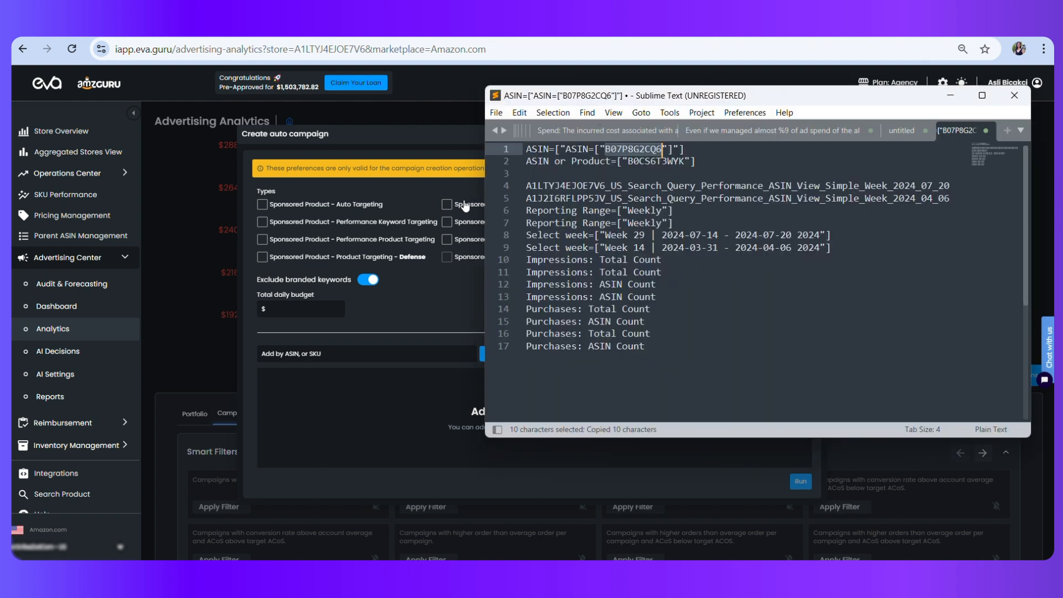
{"action": "key", "text": "alt+Tab"}
{"action": "left_click", "coordinate": [365, 353]}
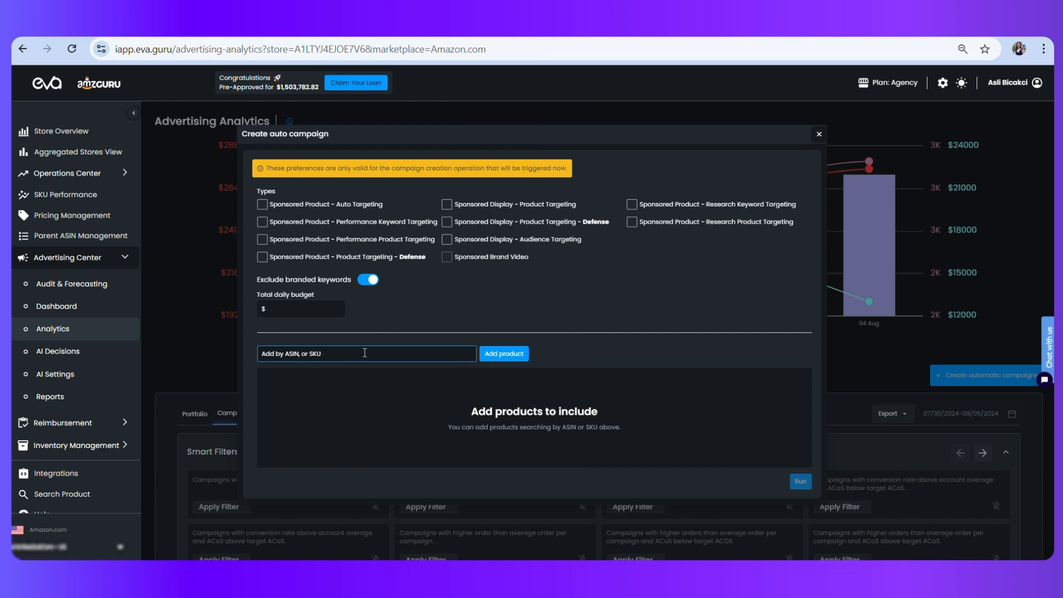
{"action": "key", "text": "ctrl+v"}
{"action": "left_click", "coordinate": [504, 351]}
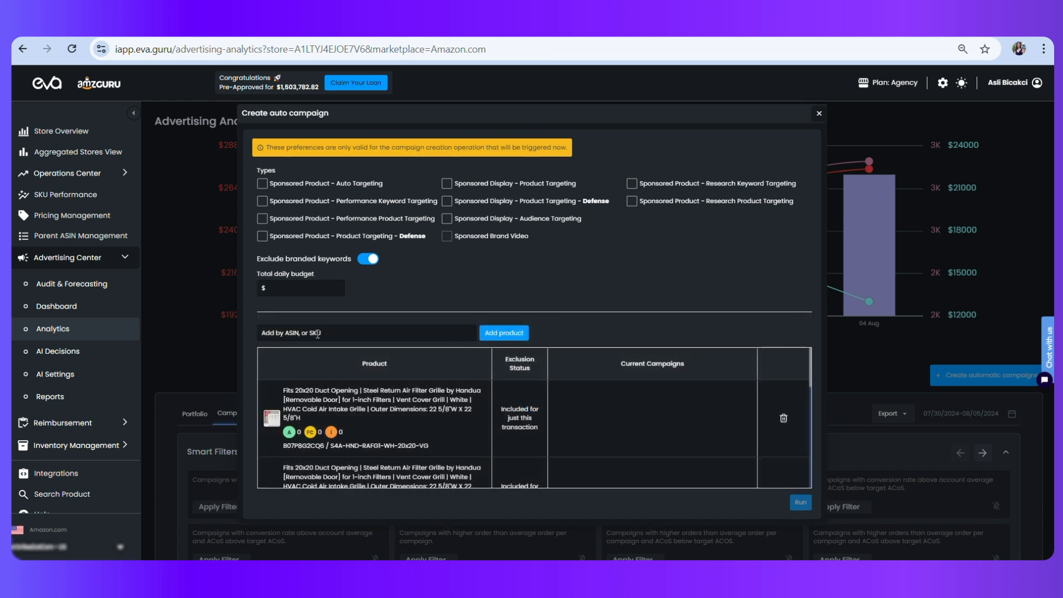
Examine the added SKU variants and the current campaigns of HND-RAFG1-WH-20x20 in the product table
{"action": "scroll", "coordinate": [325, 403], "scroll_direction": "down", "scroll_amount": 3}
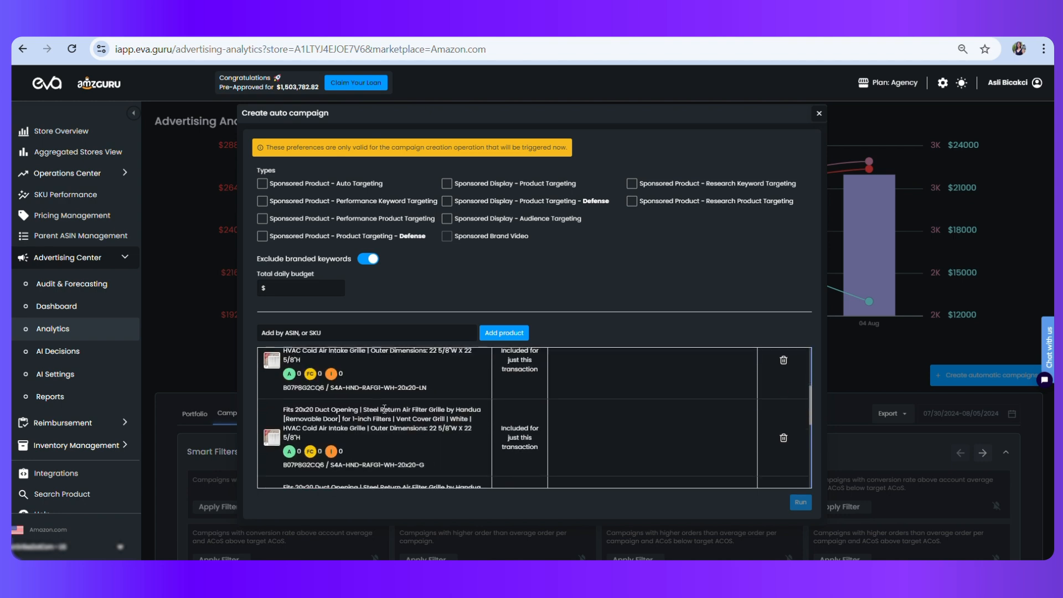
{"action": "scroll", "coordinate": [383, 402], "scroll_direction": "down", "scroll_amount": 2}
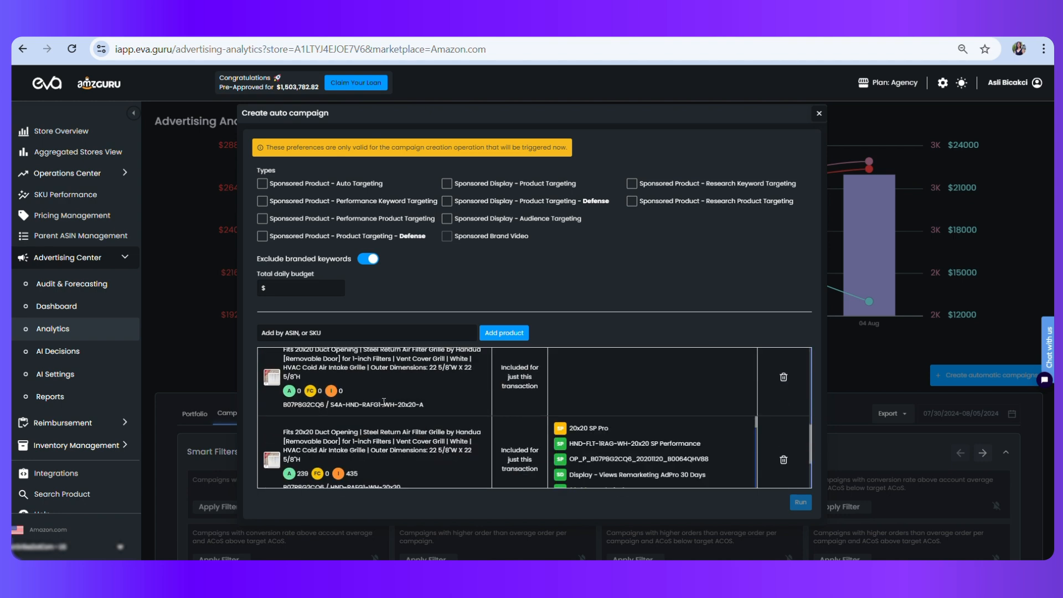
{"action": "scroll", "coordinate": [403, 427], "scroll_direction": "up", "scroll_amount": 5}
{"action": "scroll", "coordinate": [391, 400], "scroll_direction": "down", "scroll_amount": 3}
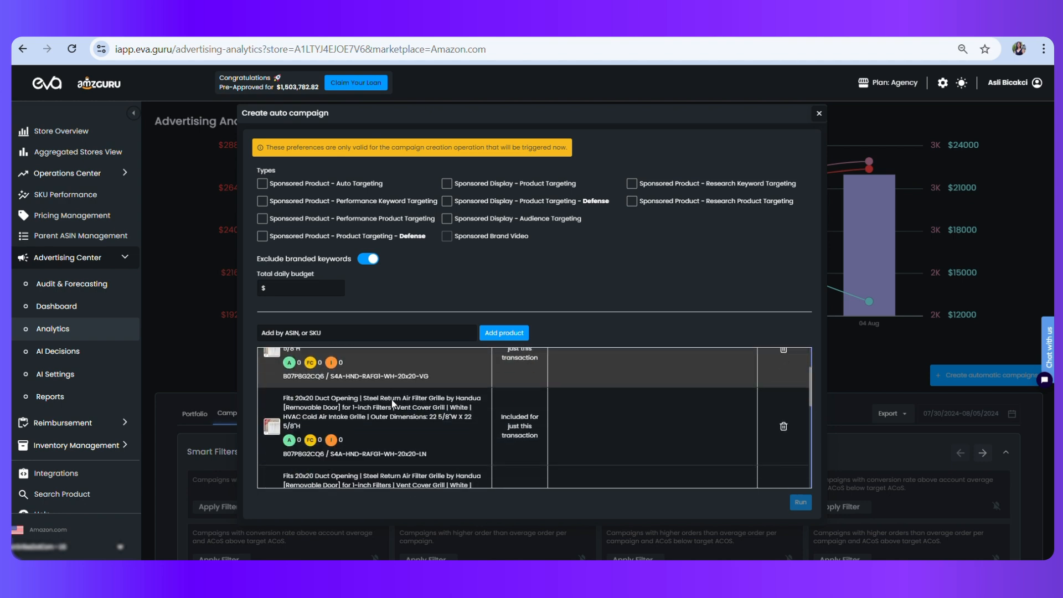
{"action": "scroll", "coordinate": [474, 418], "scroll_direction": "down", "scroll_amount": 4}
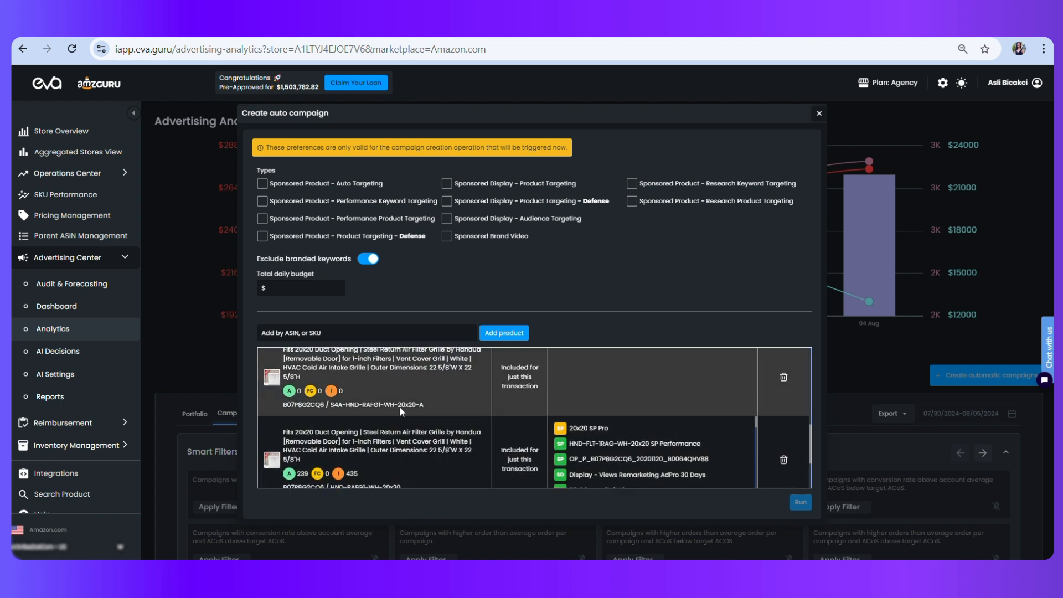
{"action": "scroll", "coordinate": [500, 419], "scroll_direction": "down", "scroll_amount": 1}
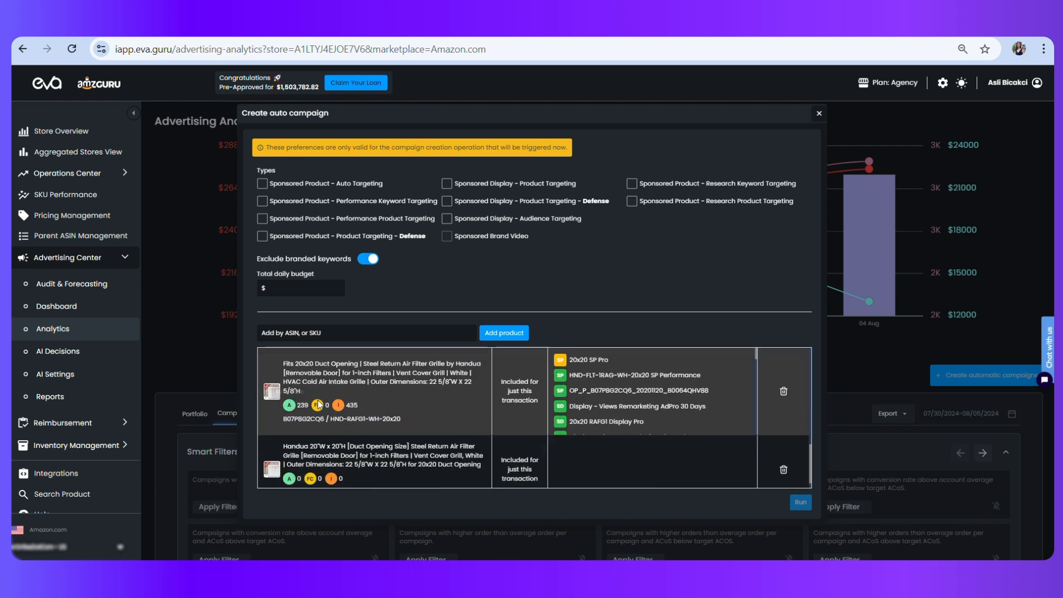
{"action": "scroll", "coordinate": [662, 391], "scroll_direction": "down", "scroll_amount": 3}
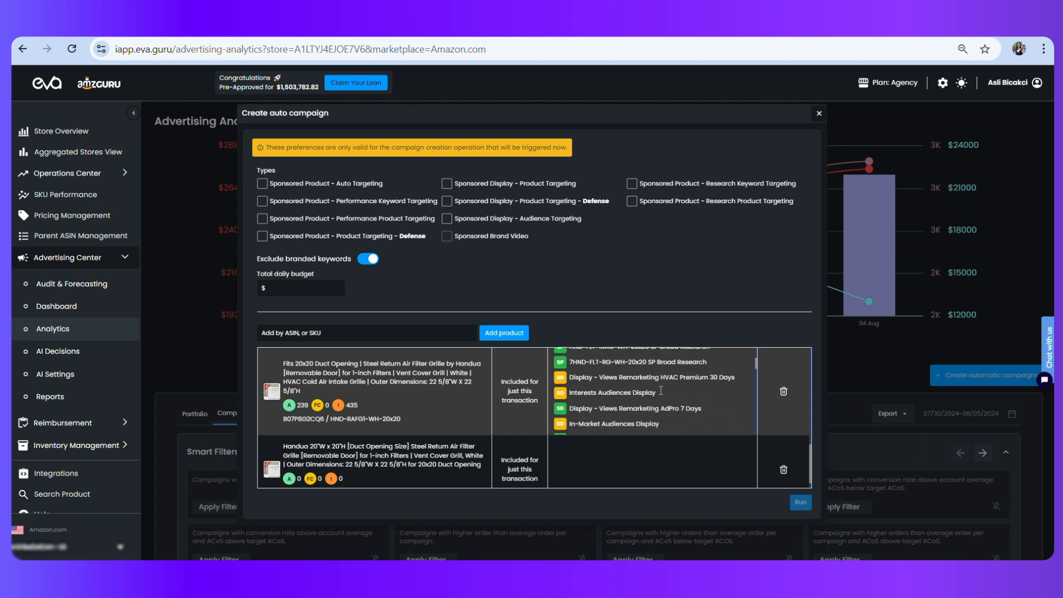
{"action": "scroll", "coordinate": [661, 391], "scroll_direction": "down", "scroll_amount": 5}
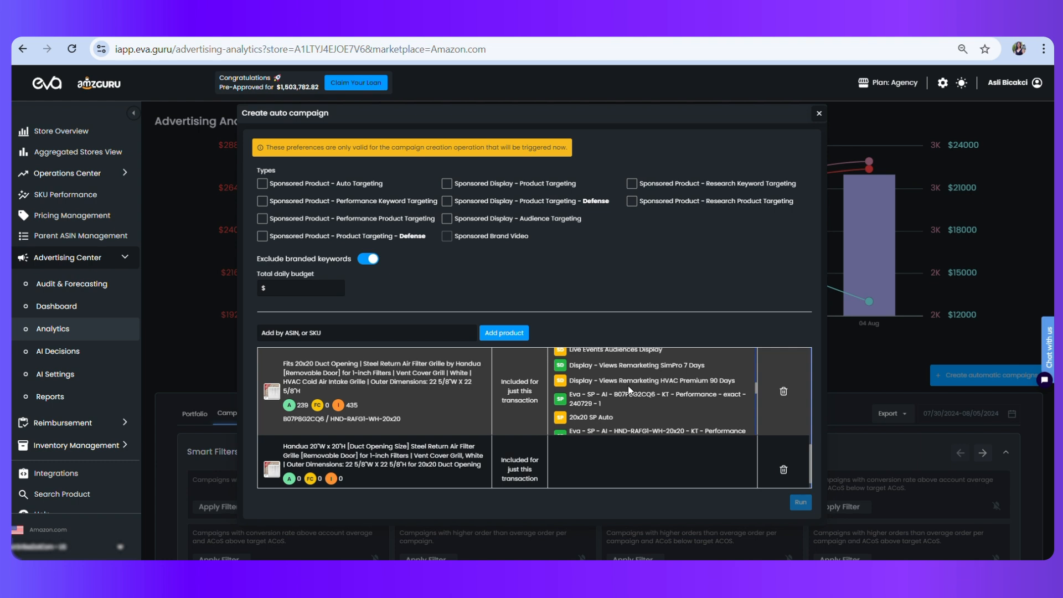
{"action": "scroll", "coordinate": [629, 391], "scroll_direction": "down", "scroll_amount": 3}
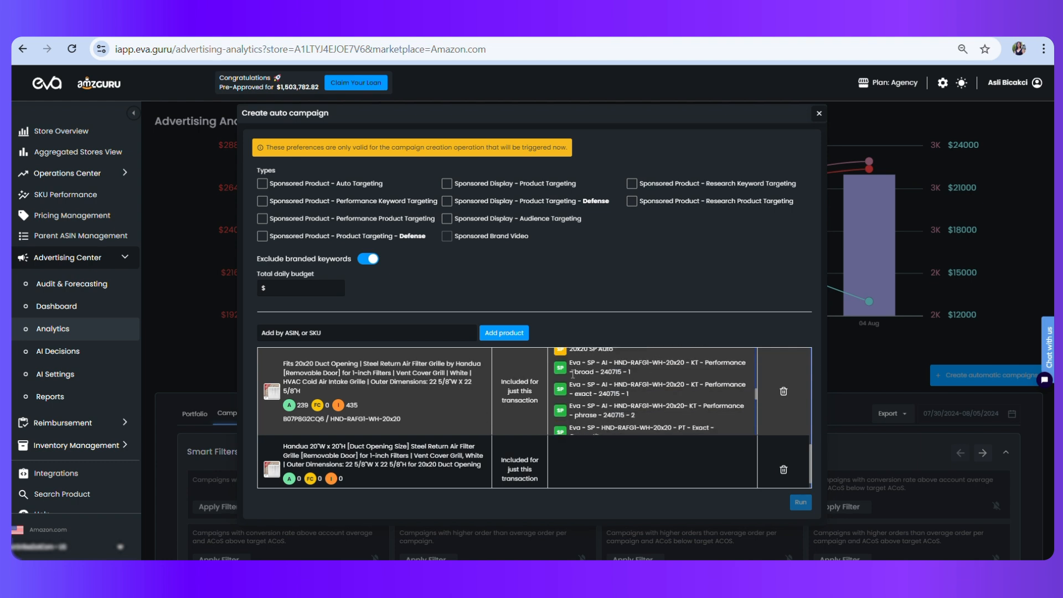
{"action": "scroll", "coordinate": [573, 387], "scroll_direction": "up", "scroll_amount": 3}
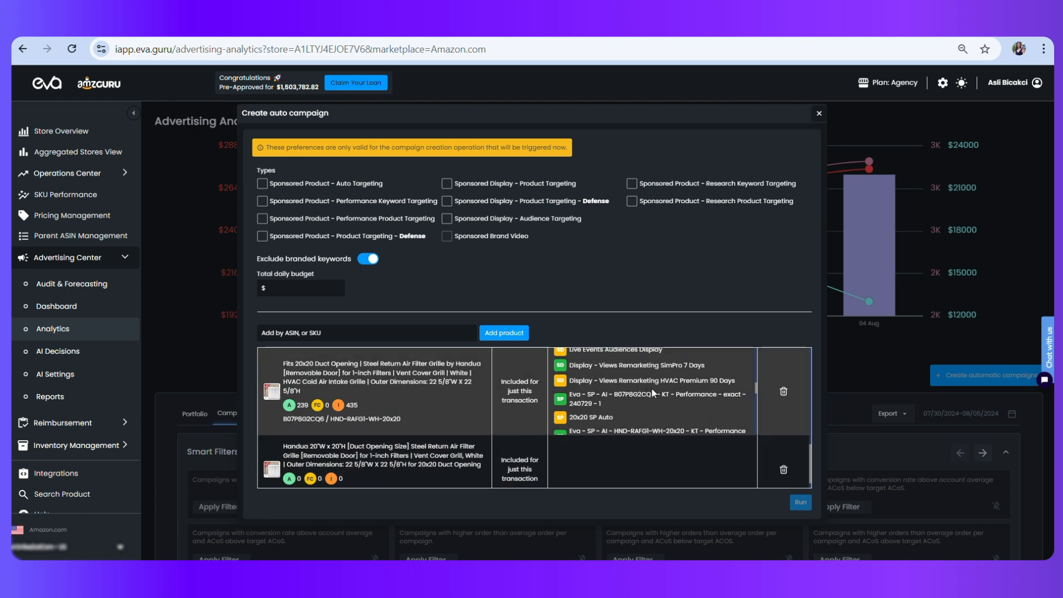
{"action": "scroll", "coordinate": [641, 407], "scroll_direction": "up", "scroll_amount": 5}
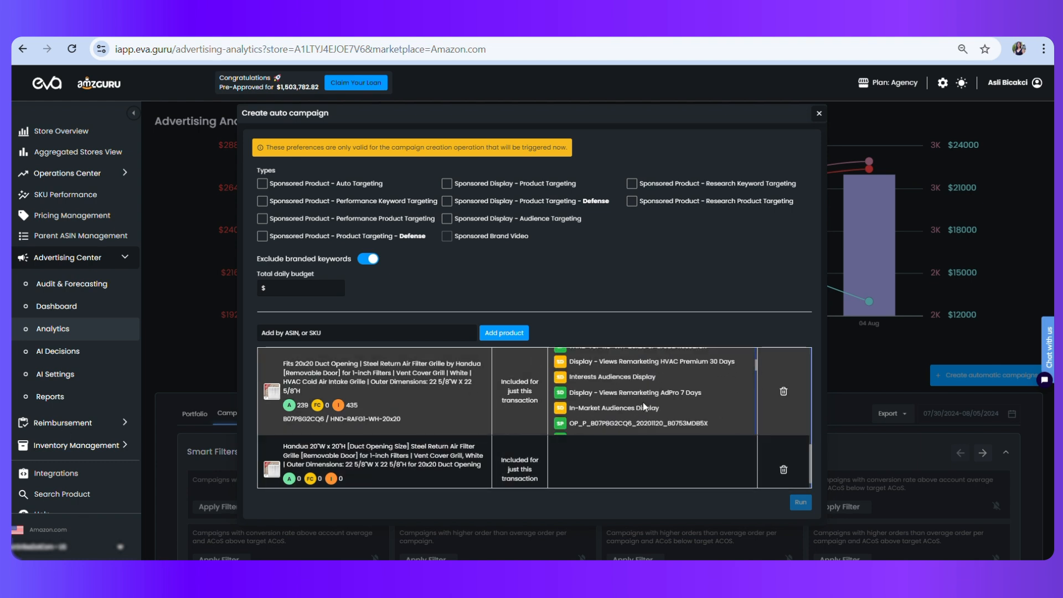
{"action": "scroll", "coordinate": [342, 458], "scroll_direction": "down", "scroll_amount": 1}
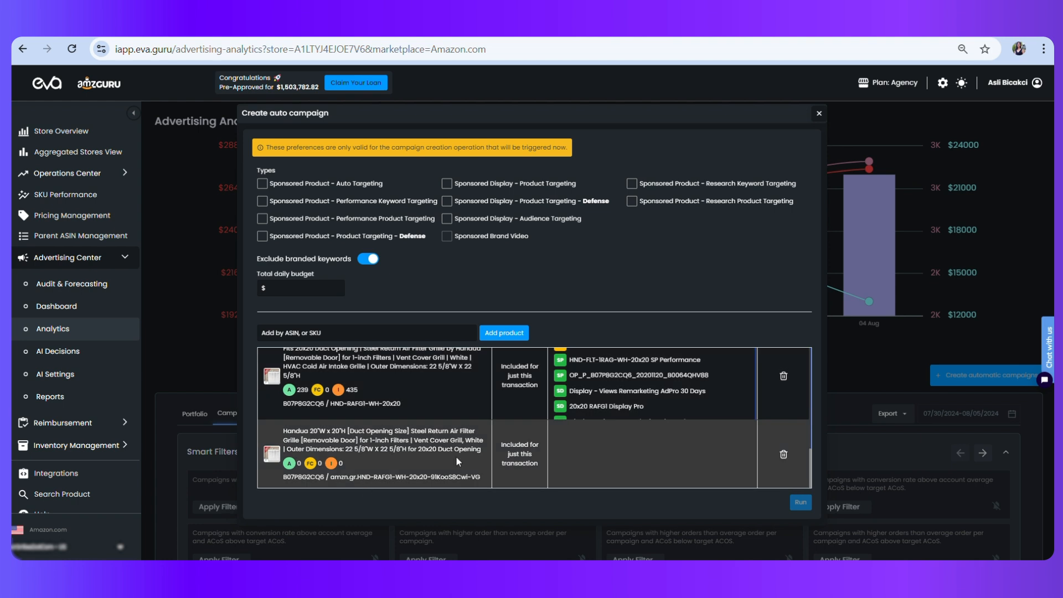
Remove the extra SKU variants from the product table, keeping only HND-RAFG1-WH-20x20
{"action": "left_click", "coordinate": [785, 455]}
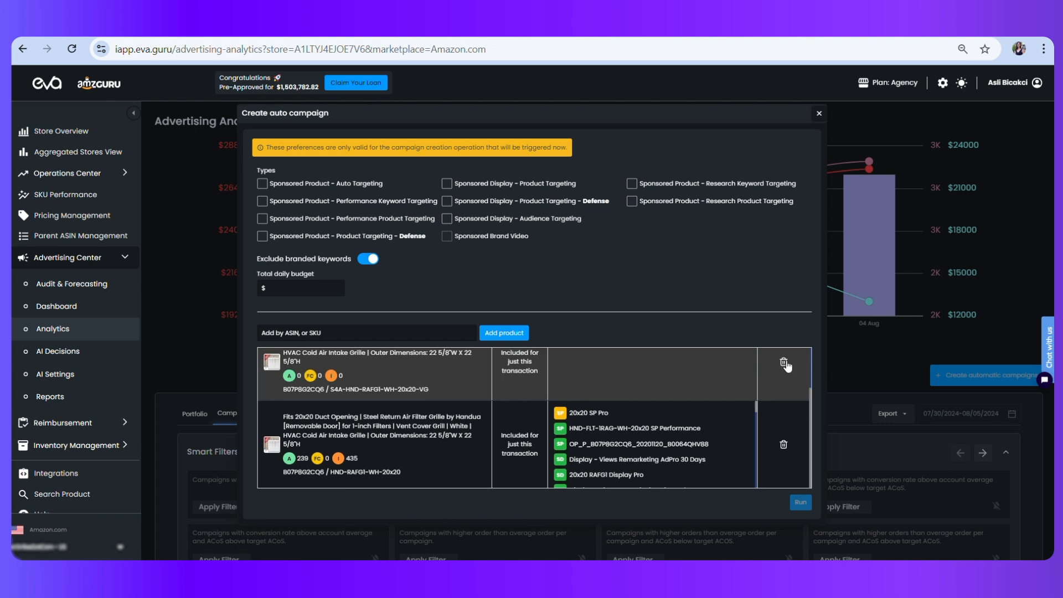
{"action": "left_click", "coordinate": [784, 362]}
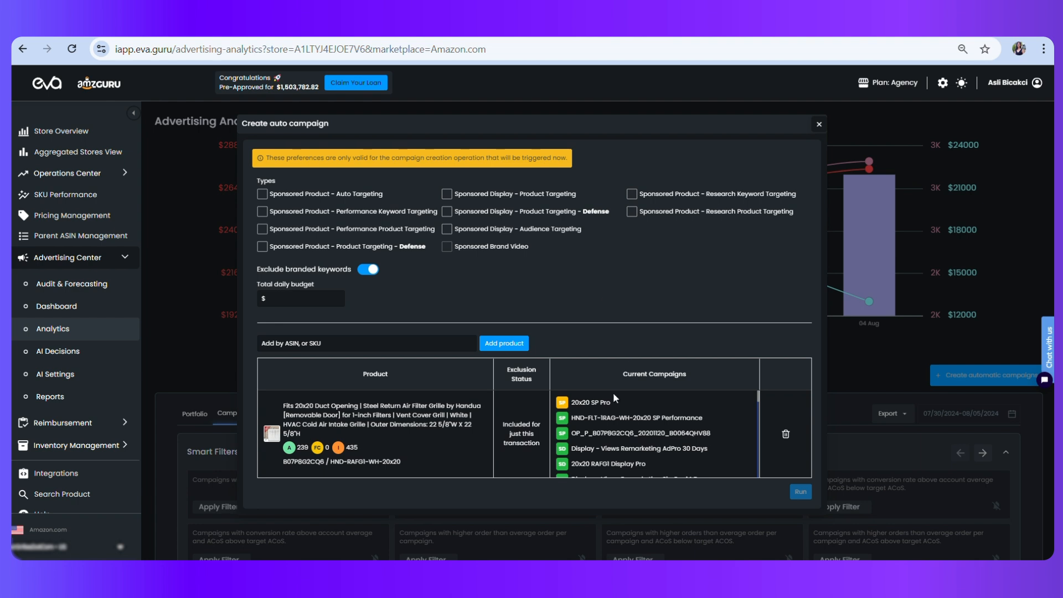
{"action": "scroll", "coordinate": [404, 396], "scroll_direction": "down", "scroll_amount": 1}
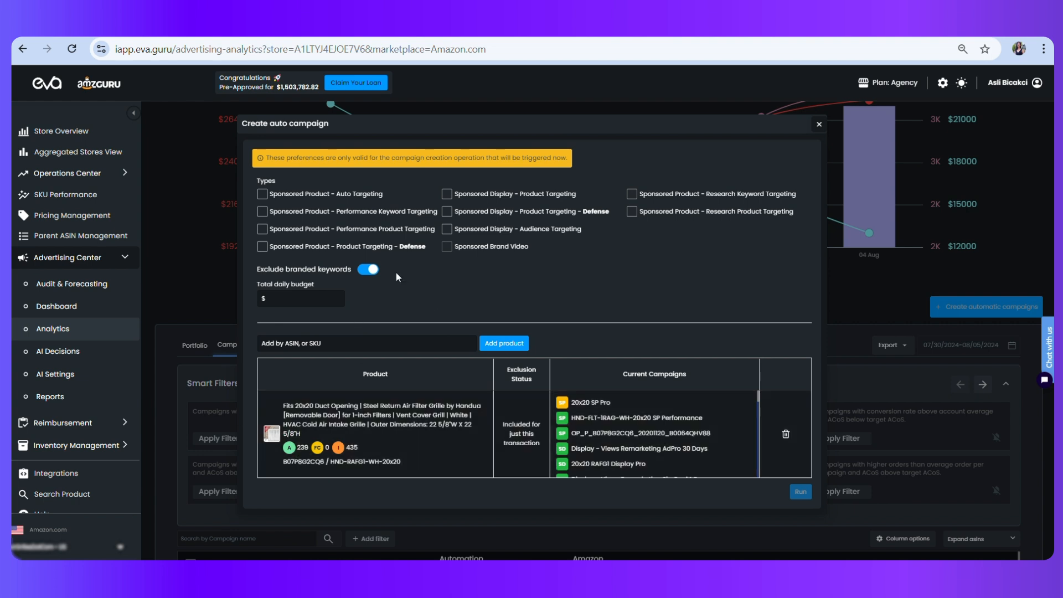
Select the Sponsored Product types Auto, Performance Keyword, Performance Product and Product Targeting - Defense, with a total daily budget of $100
{"action": "left_click", "coordinate": [279, 197]}
{"action": "left_click", "coordinate": [316, 298]}
{"action": "left_click", "coordinate": [271, 213]}
{"action": "left_click", "coordinate": [271, 229]}
{"action": "left_click", "coordinate": [270, 247]}
{"action": "left_click", "coordinate": [313, 297]}
{"action": "type", "text": "100"}
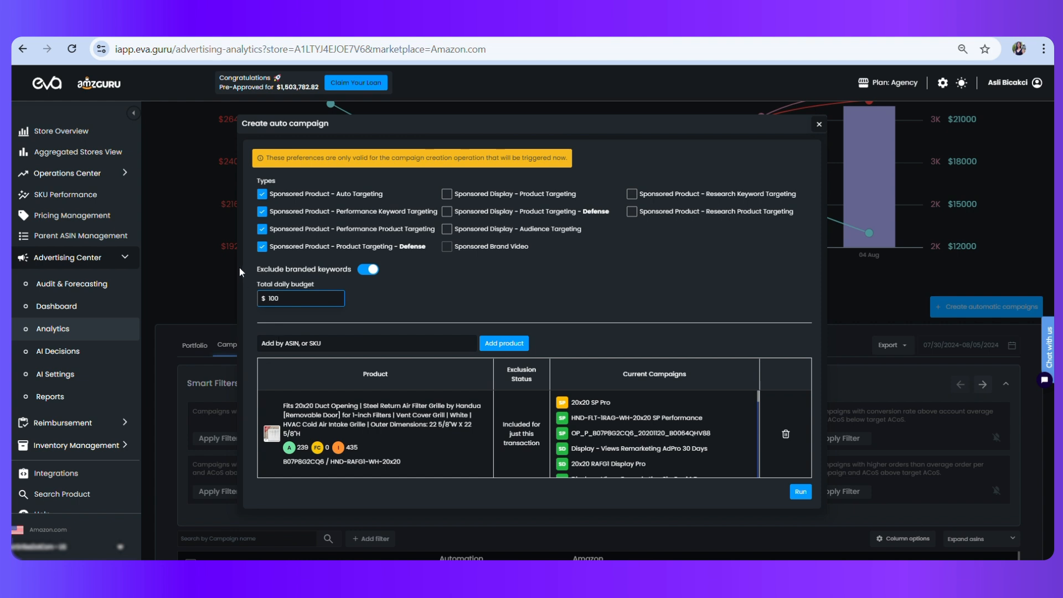
Deselect all four Sponsored Product campaign types in the auto campaign form
{"action": "left_click", "coordinate": [262, 246]}
{"action": "left_click", "coordinate": [262, 228]}
{"action": "left_click", "coordinate": [262, 212]}
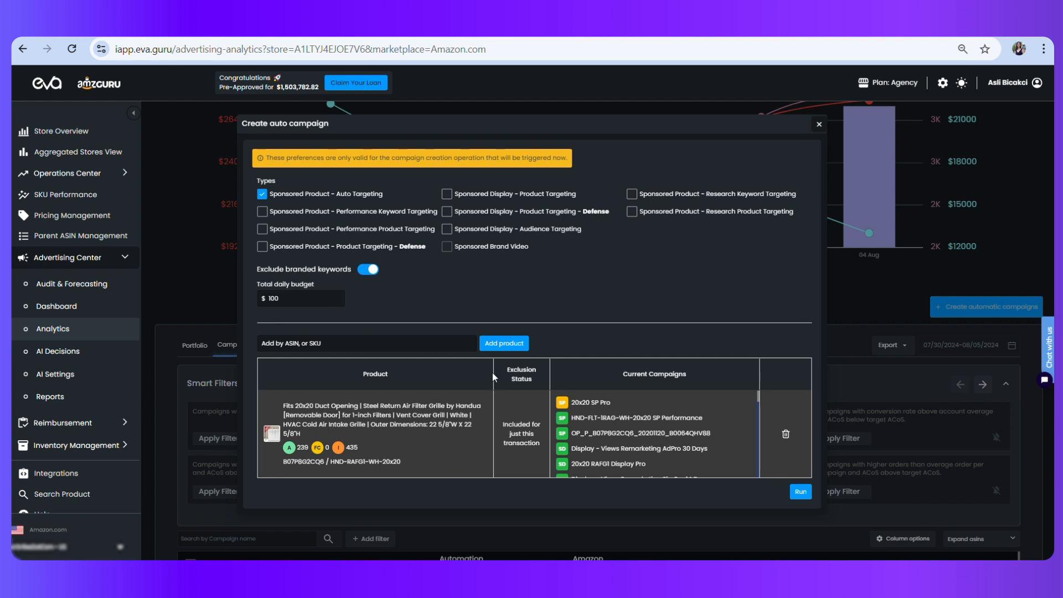
{"action": "left_click", "coordinate": [279, 196]}
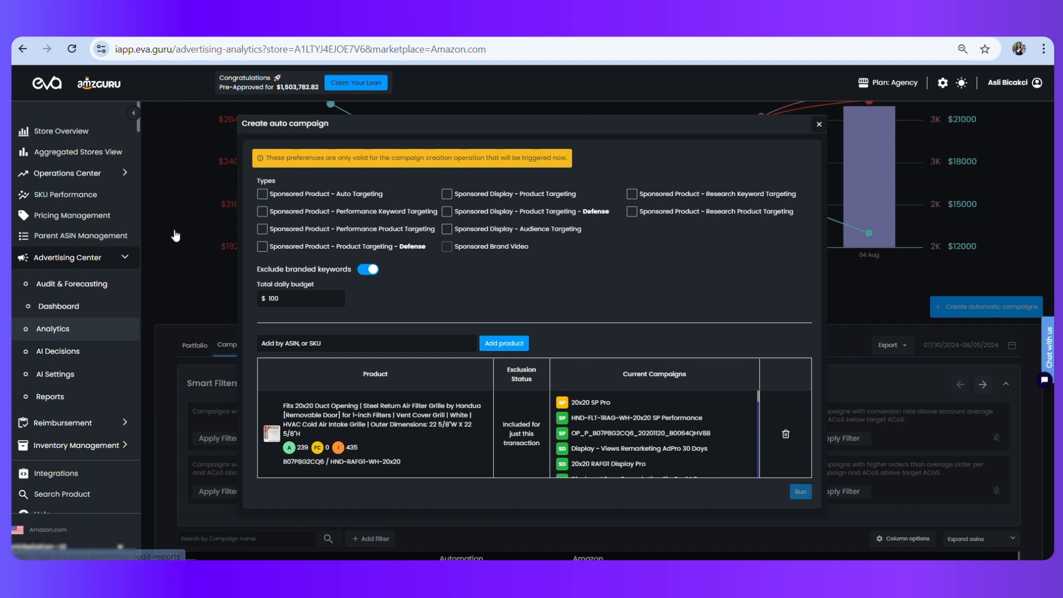
Select Sponsored Product - Performance Keyword Targeting as the only campaign type, leaving Performance Product Targeting cleared
{"action": "left_click", "coordinate": [262, 212]}
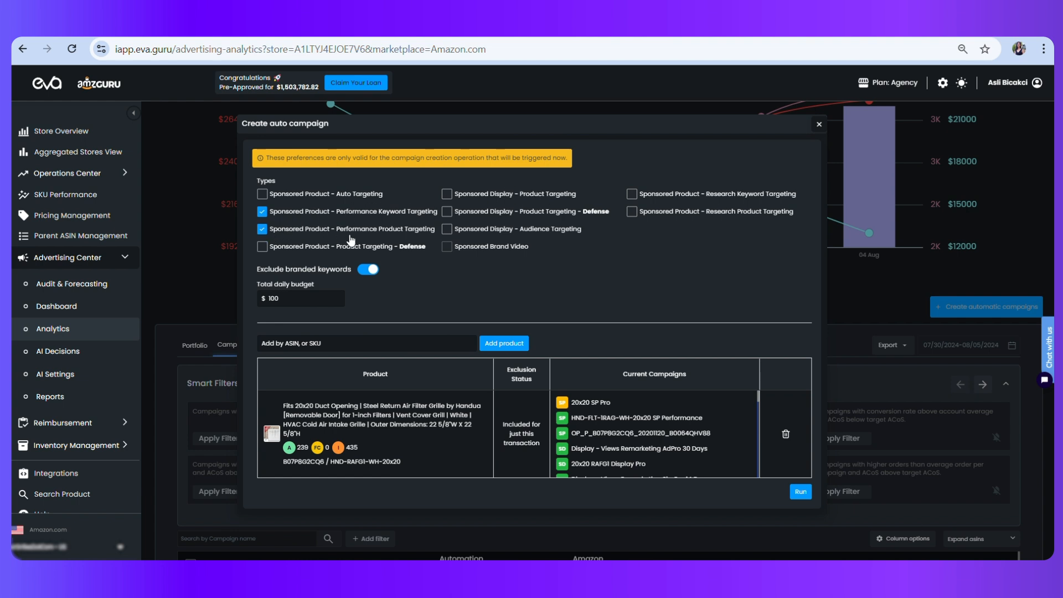
{"action": "left_click", "coordinate": [274, 229]}
Duplicate the Advertising Analytics browser tab and open the Advertising Center's AI Settings in the copy
{"action": "right_click", "coordinate": [112, 34]}
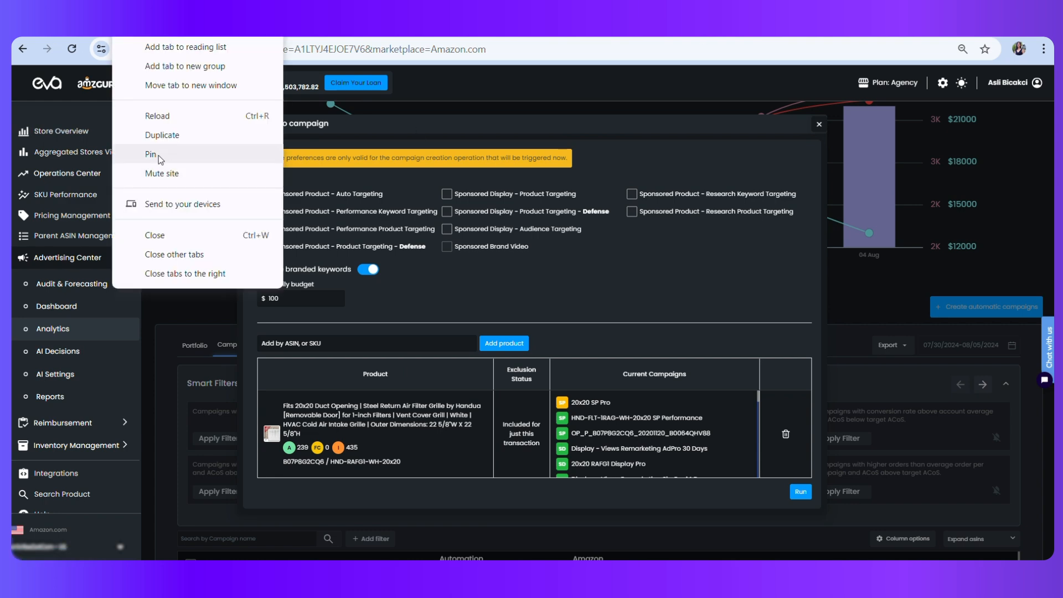
{"action": "left_click", "coordinate": [162, 135]}
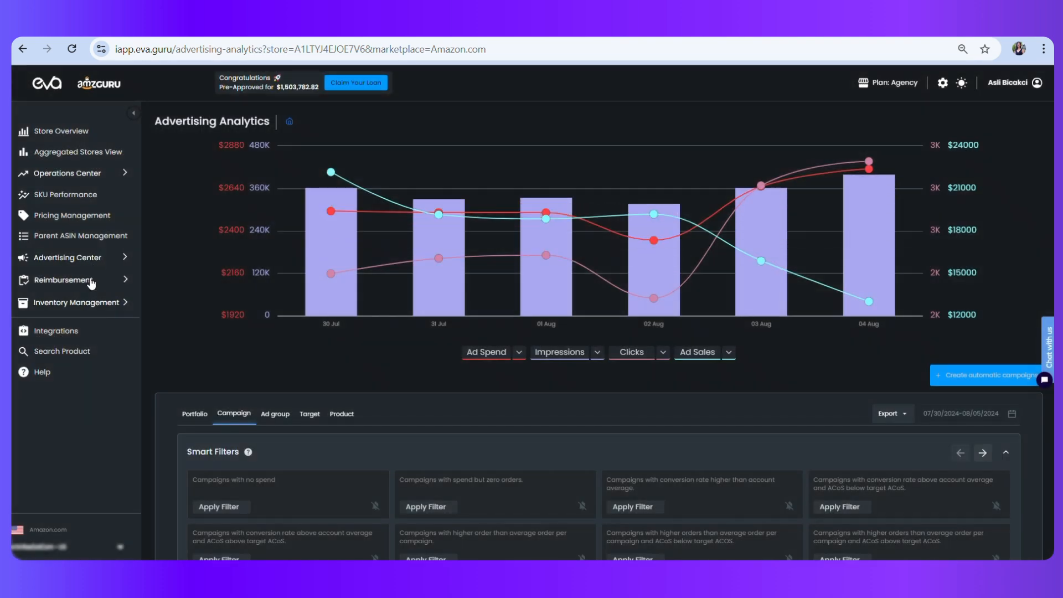
{"action": "left_click", "coordinate": [99, 260]}
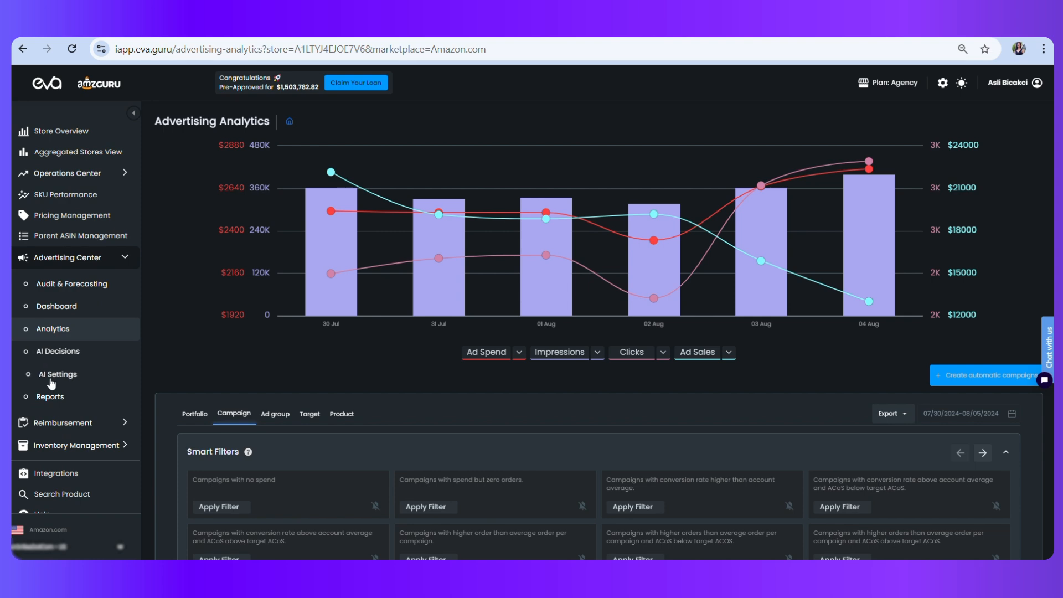
{"action": "left_click", "coordinate": [58, 375]}
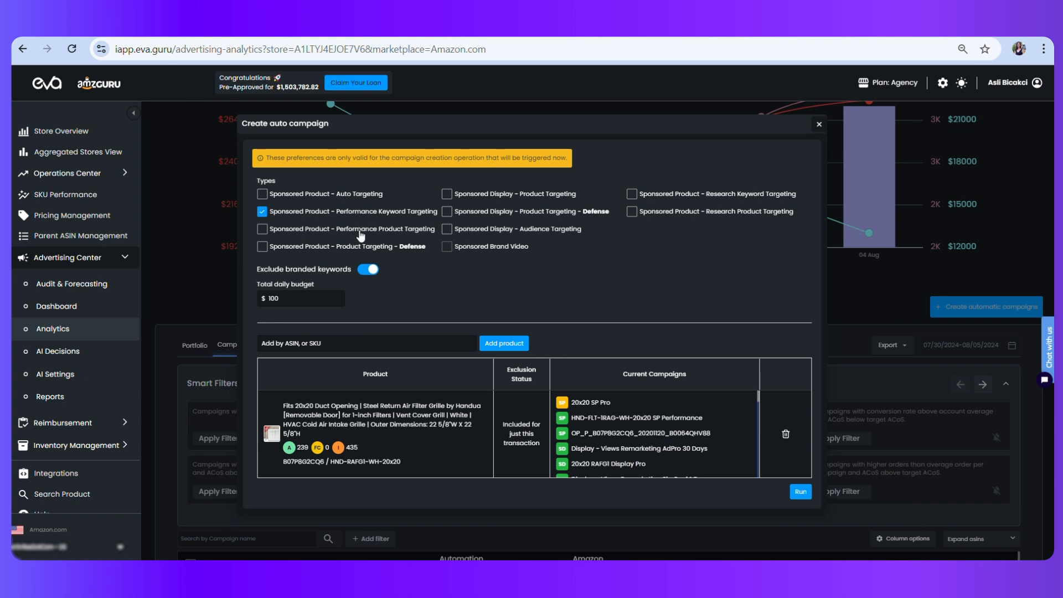
Deselect Performance Keyword Targeting, switch to the Amazon Seller Central window and open its Campaign Manager
{"action": "left_click", "coordinate": [262, 212]}
{"action": "mouse_move", "coordinate": [360, 558]}
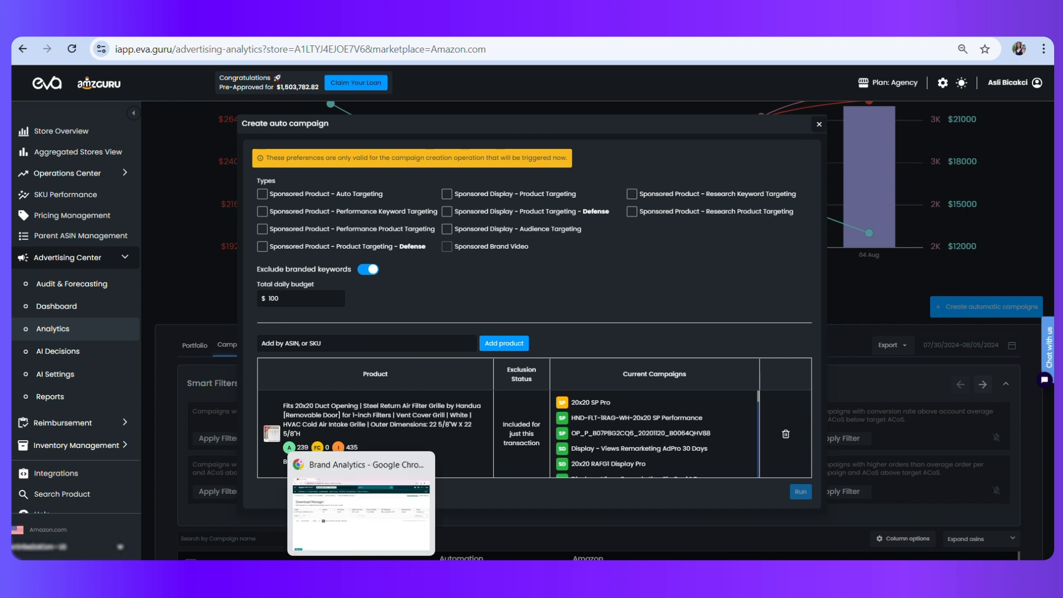
{"action": "left_click", "coordinate": [361, 503]}
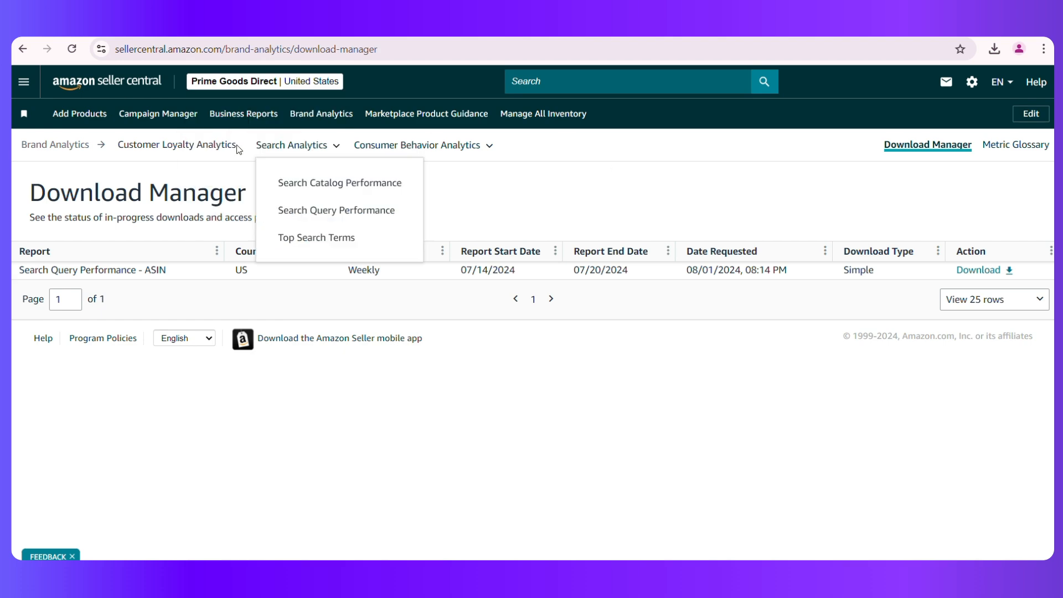
{"action": "left_click", "coordinate": [158, 113]}
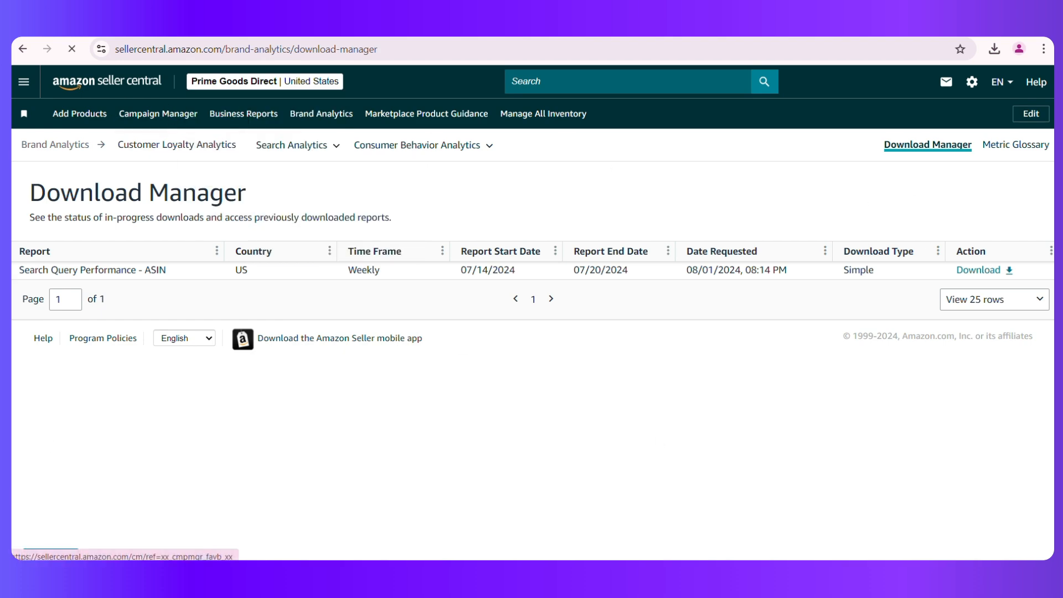
Copy the ASIN B07P8G2CQ6 from the Sublime Text notes and start a new campaign in Amazon Ads Campaign Manager
{"action": "key", "text": "alt+Tab"}
{"action": "key", "text": "ctrl+c"}
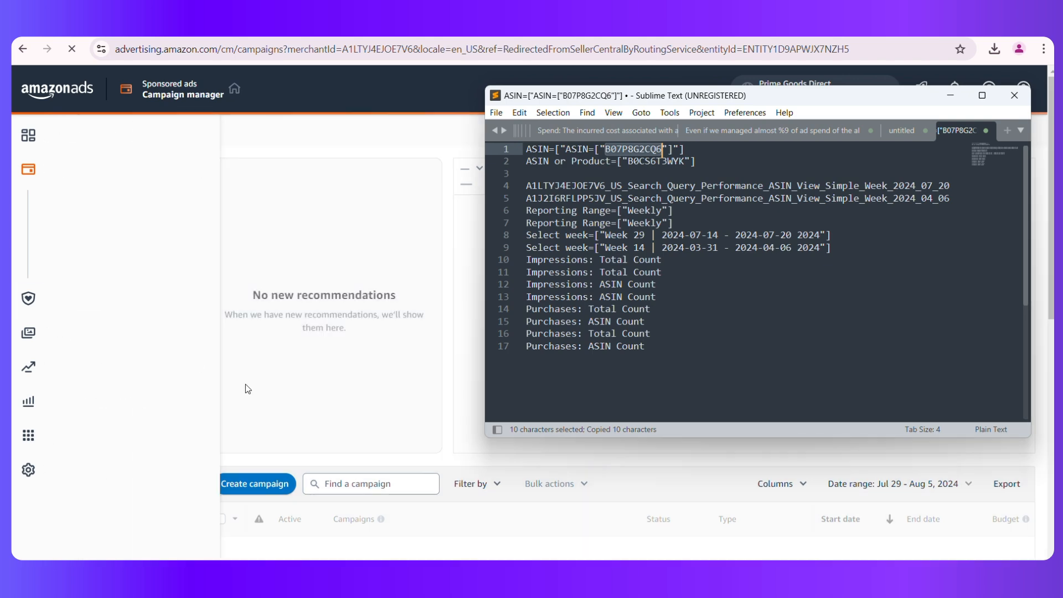
{"action": "key", "text": "alt+Tab"}
{"action": "left_click", "coordinate": [260, 484]}
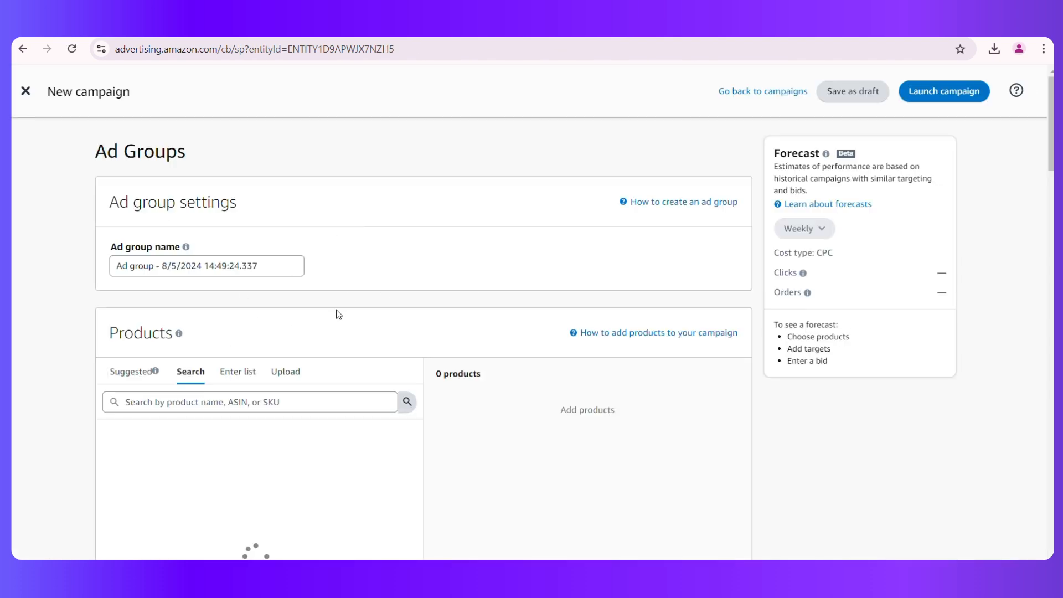
Search the ad group's products for ASIN B07P8G2CQ6 and add the eligible listing with SKU HND-RAFG1-WH-20x20
{"action": "left_click", "coordinate": [165, 402]}
{"action": "key", "text": "ctrl+v"}
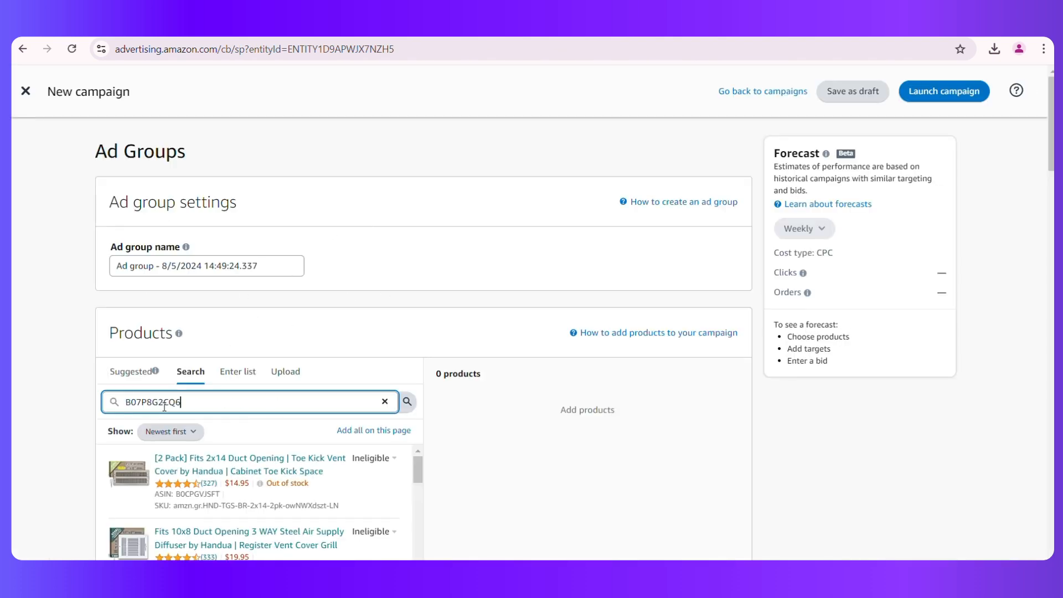
{"action": "key", "text": "Return"}
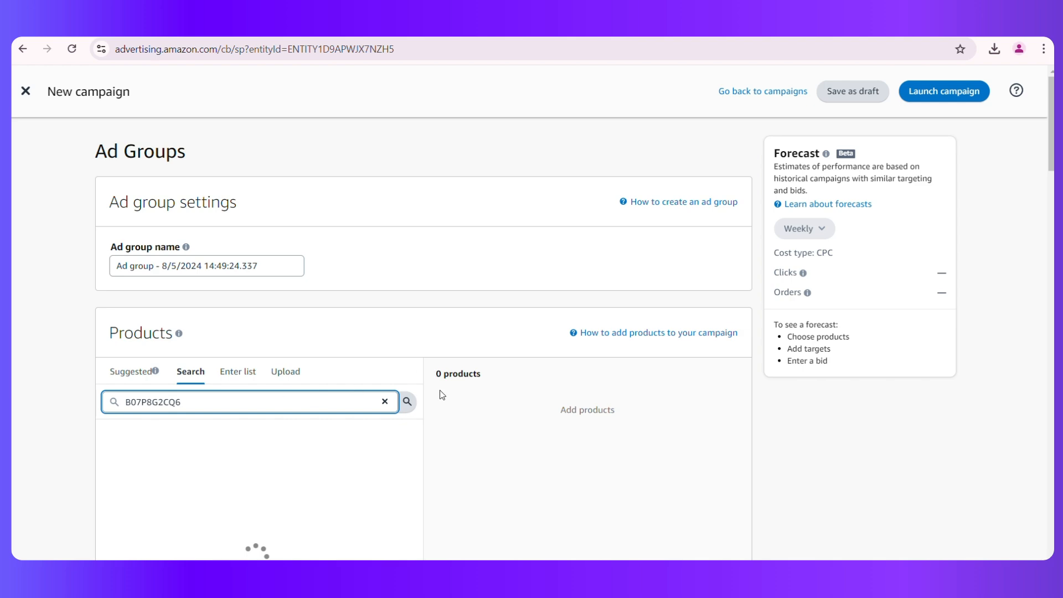
{"action": "scroll", "coordinate": [422, 447], "scroll_direction": "down", "scroll_amount": 3}
{"action": "scroll", "coordinate": [356, 363], "scroll_direction": "down", "scroll_amount": 2}
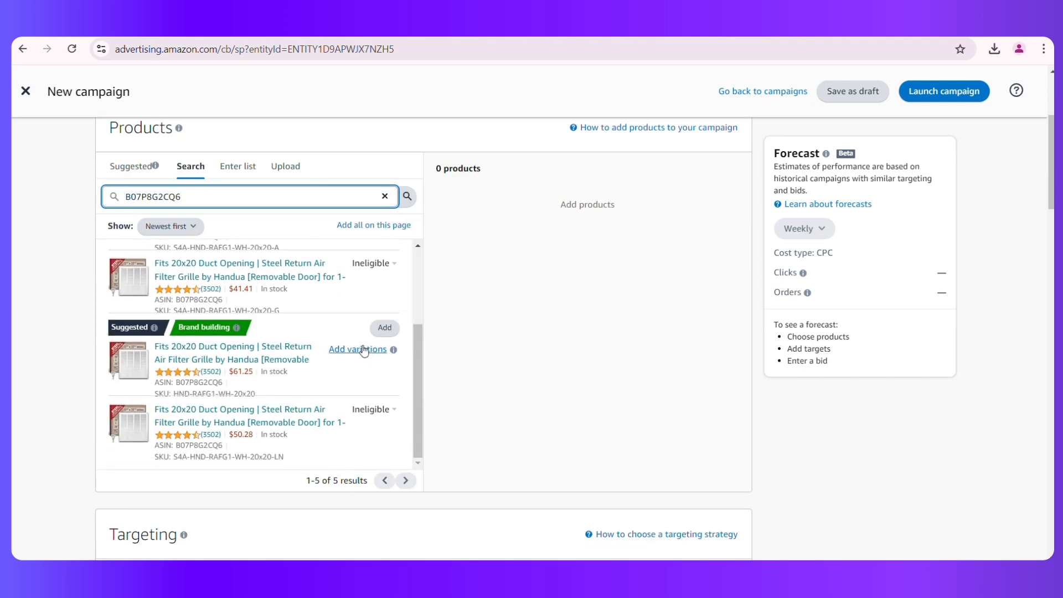
{"action": "left_click", "coordinate": [381, 327]}
Set the campaign's targeting to Manual targeting and review the suggested keywords with their match types and bids
{"action": "scroll", "coordinate": [222, 388], "scroll_direction": "down", "scroll_amount": 5}
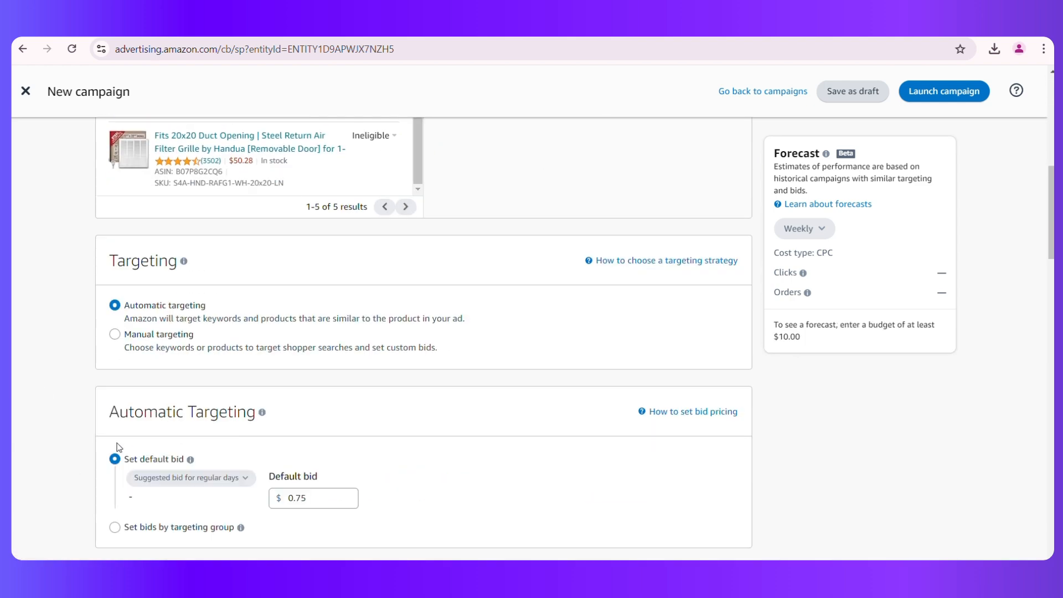
{"action": "left_click", "coordinate": [154, 335]}
{"action": "scroll", "coordinate": [216, 361], "scroll_direction": "down", "scroll_amount": 6}
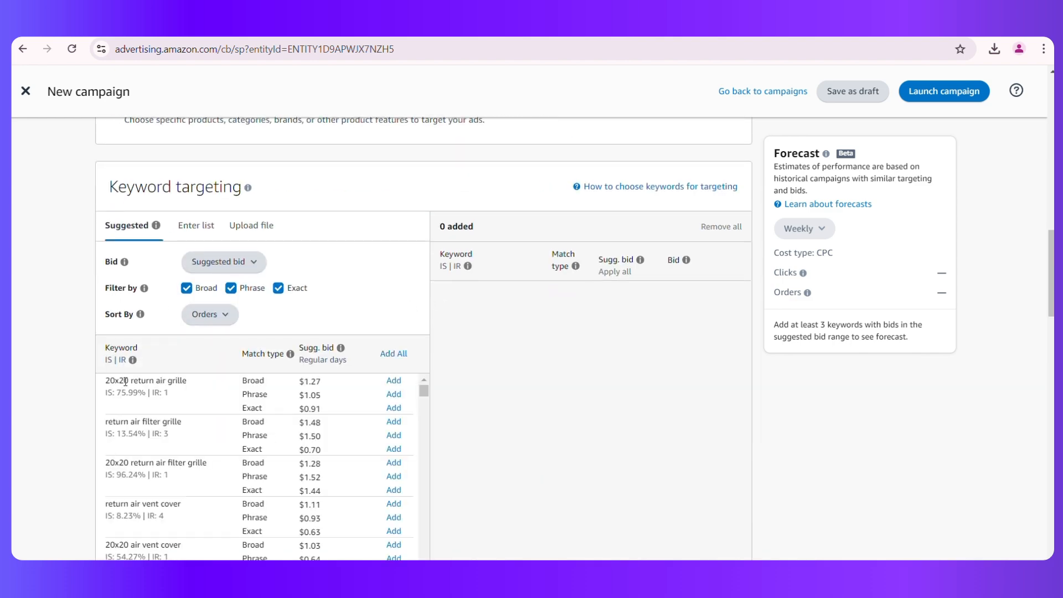
{"action": "mouse_move", "coordinate": [154, 220]}
{"action": "scroll", "coordinate": [285, 427], "scroll_direction": "down", "scroll_amount": 5}
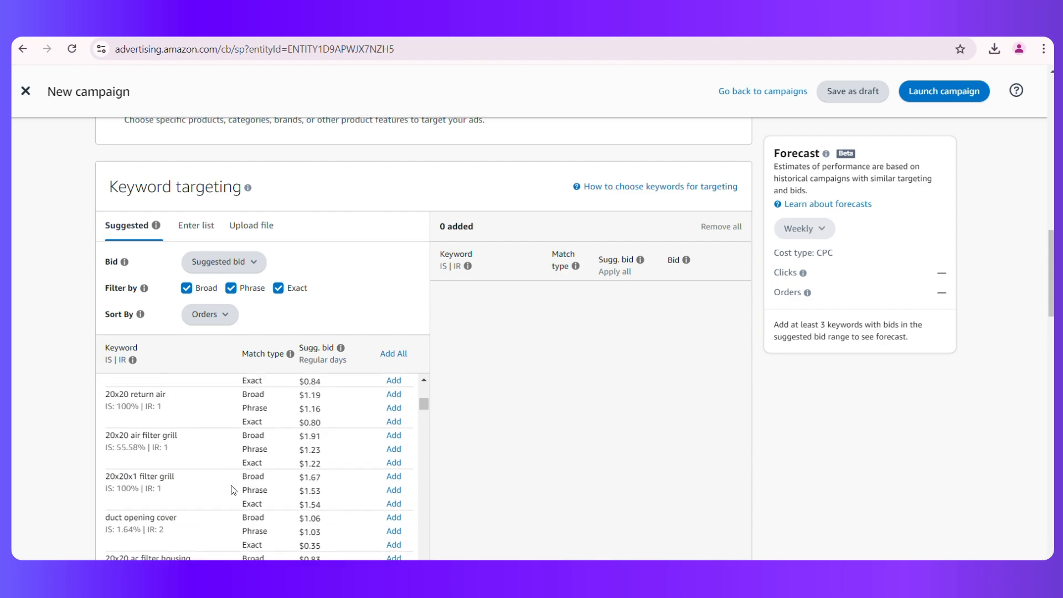
{"action": "scroll", "coordinate": [178, 504], "scroll_direction": "up", "scroll_amount": 6}
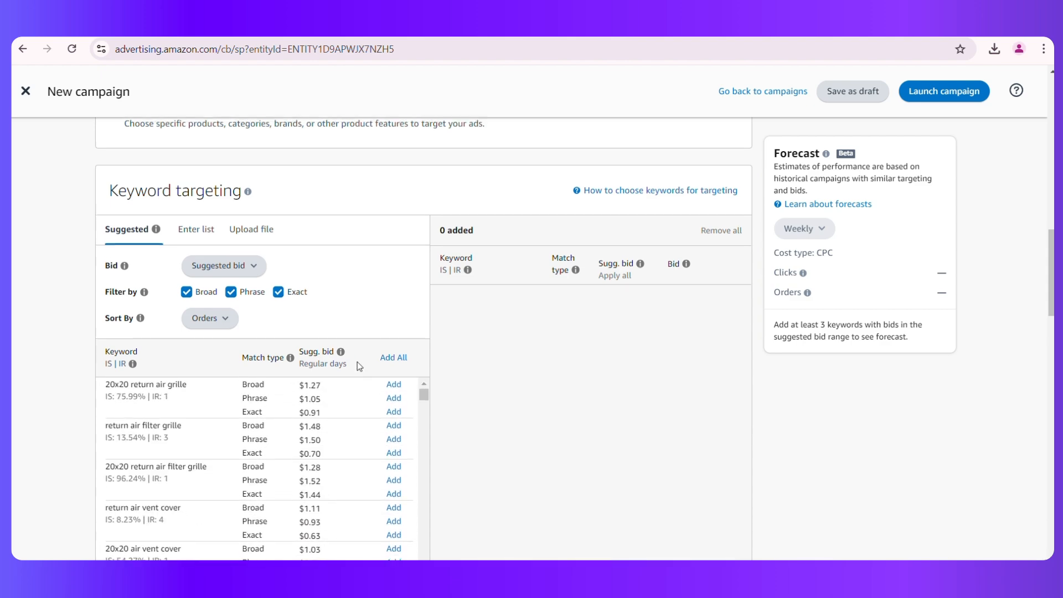
Switch to Eva's auto campaign settings and select the Sponsored Product - Research Keyword Targeting type
{"action": "scroll", "coordinate": [357, 361], "scroll_direction": "up", "scroll_amount": 9}
{"action": "left_click", "coordinate": [182, 571]}
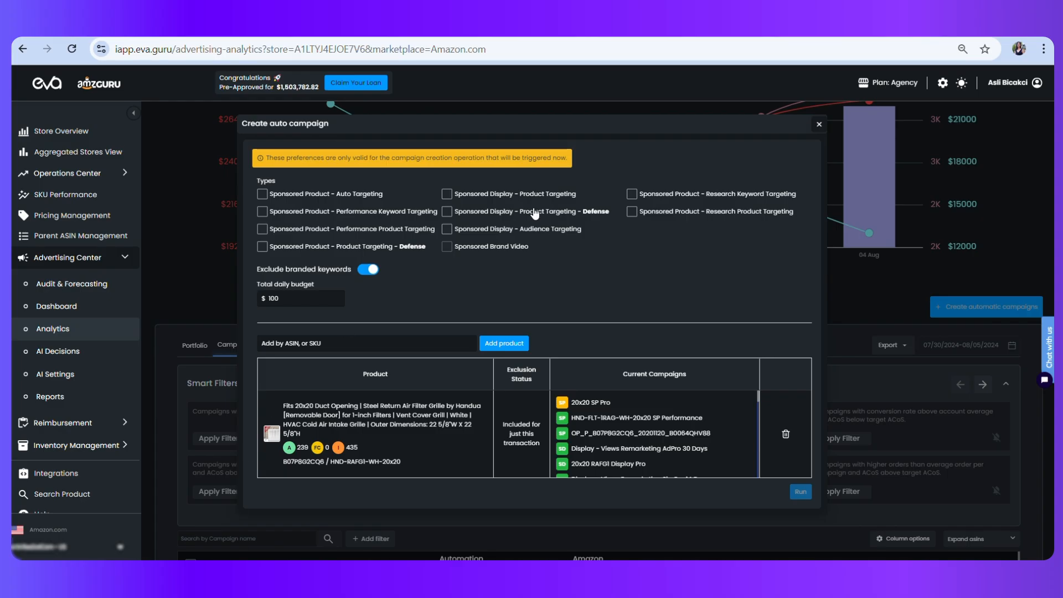
{"action": "left_click", "coordinate": [633, 194]}
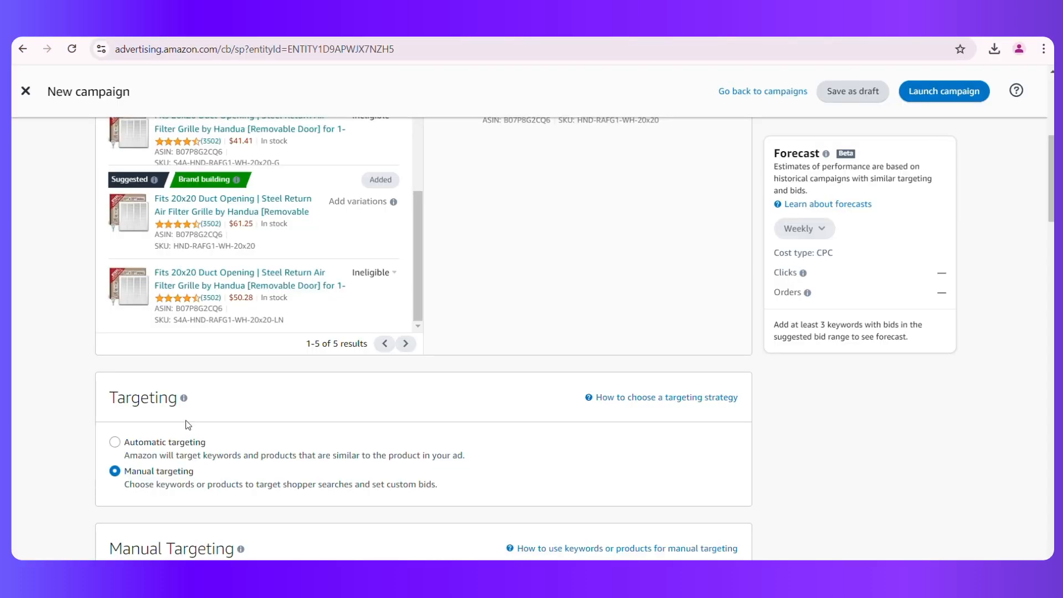
Return to the Amazon Ads campaign, change its manual targeting from keywords to Product targeting, and open the Individual Products options
{"action": "scroll", "coordinate": [186, 360], "scroll_direction": "down", "scroll_amount": 8}
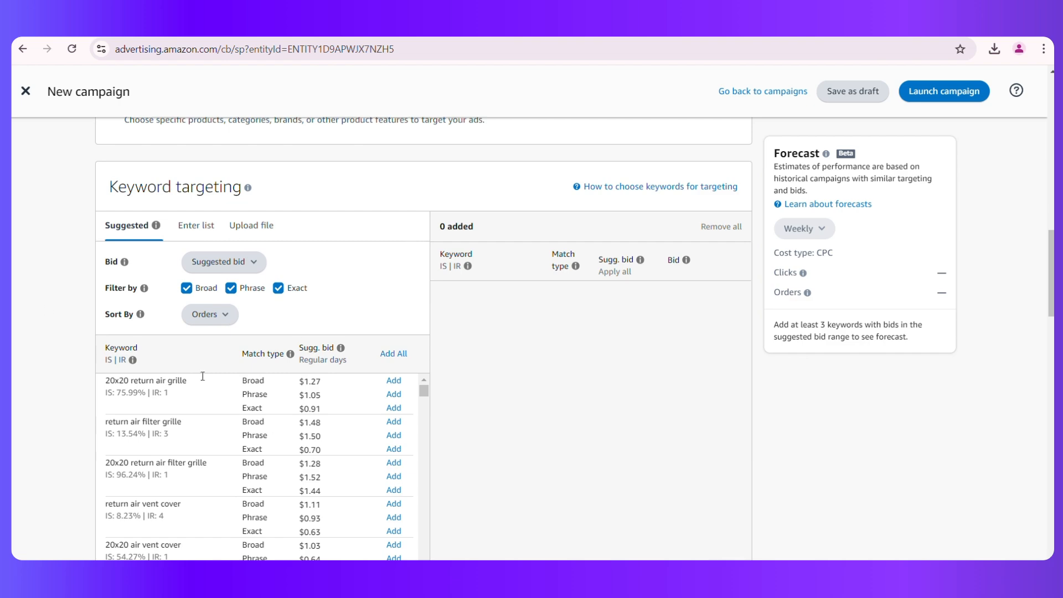
{"action": "scroll", "coordinate": [209, 437], "scroll_direction": "down", "scroll_amount": 3}
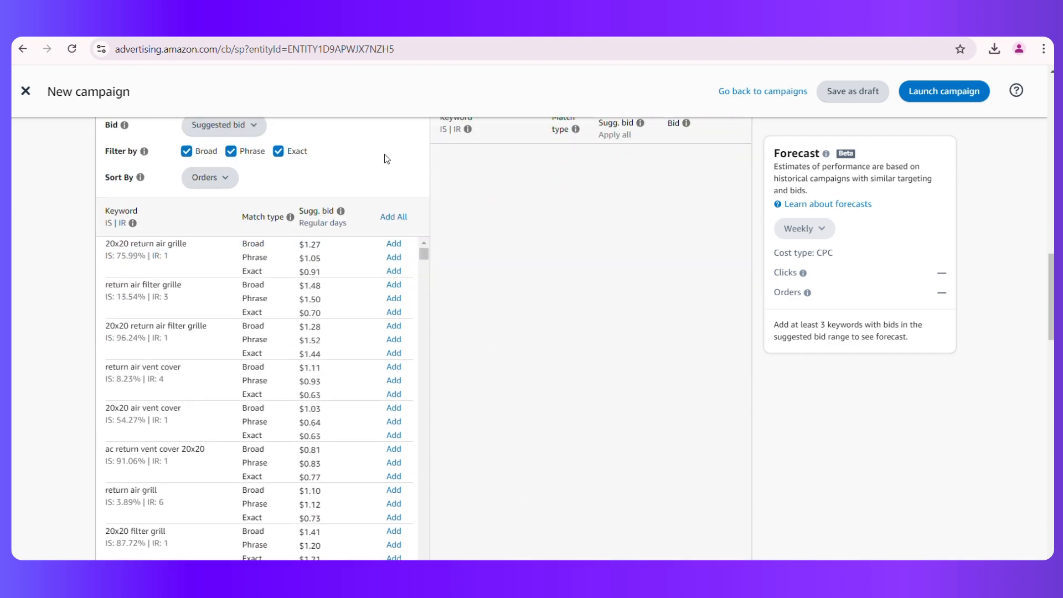
{"action": "scroll", "coordinate": [386, 159], "scroll_direction": "up", "scroll_amount": 4}
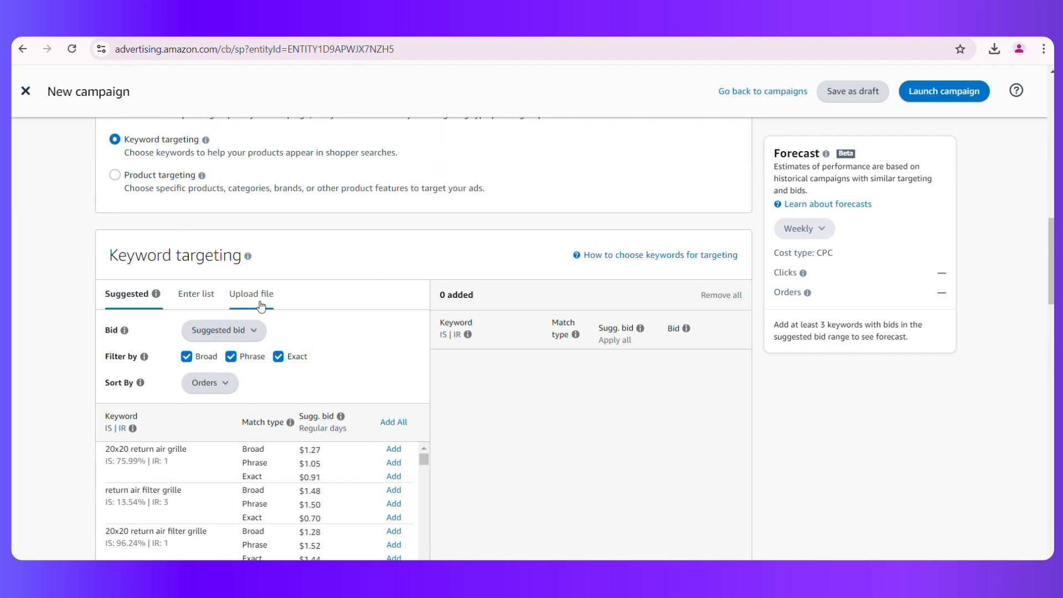
{"action": "scroll", "coordinate": [266, 277], "scroll_direction": "up", "scroll_amount": 3}
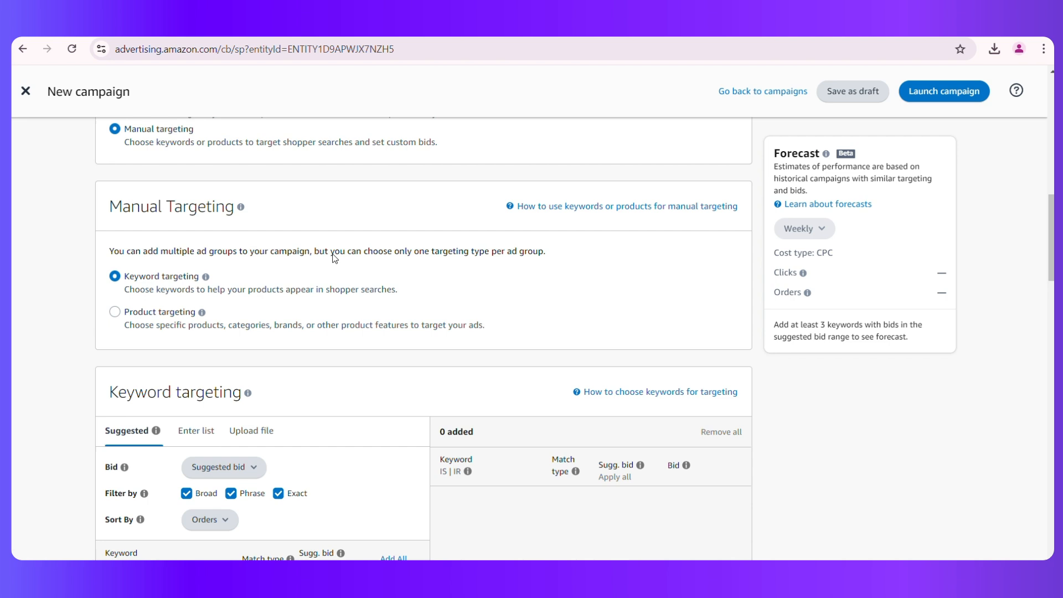
{"action": "left_click", "coordinate": [127, 312]}
{"action": "scroll", "coordinate": [525, 232], "scroll_direction": "down", "scroll_amount": 5}
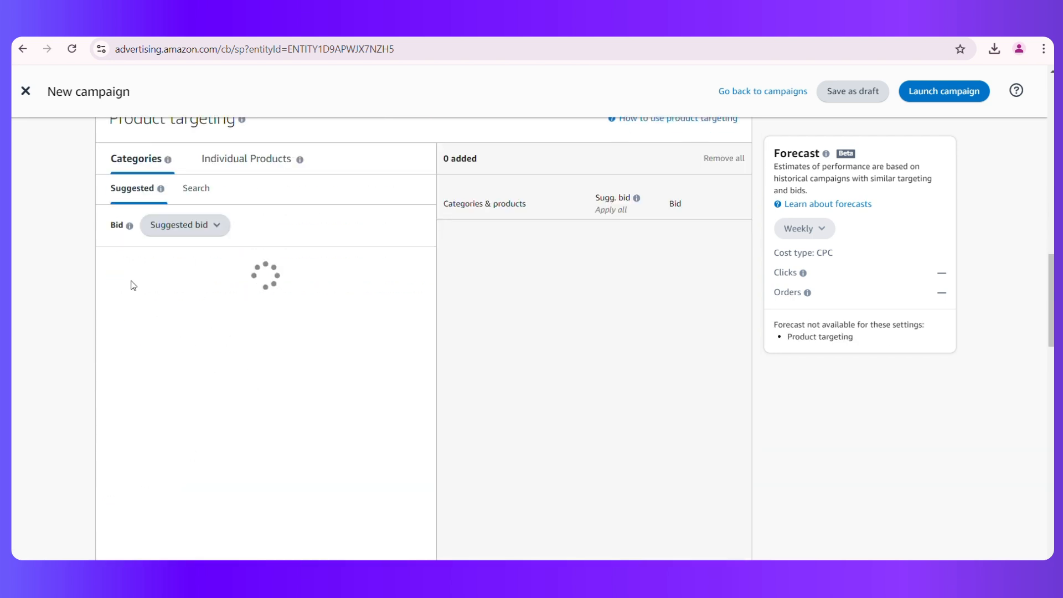
{"action": "left_click", "coordinate": [293, 158]}
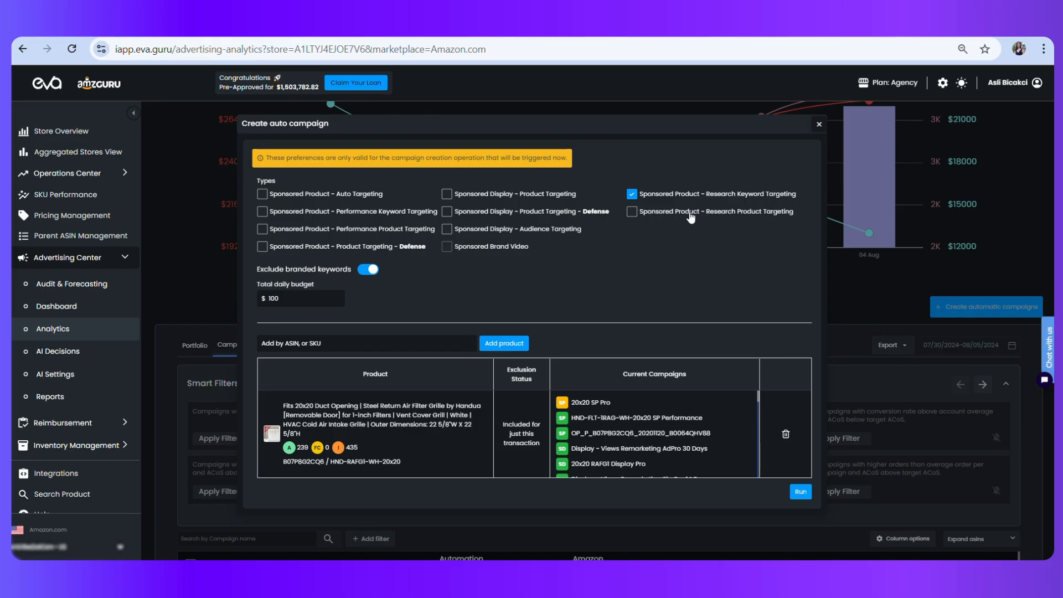
In Eva, replace Research Keyword Targeting with Sponsored Product - Research Product Targeting and dismiss the calendar notification
{"action": "left_click", "coordinate": [631, 194]}
{"action": "left_click", "coordinate": [632, 212]}
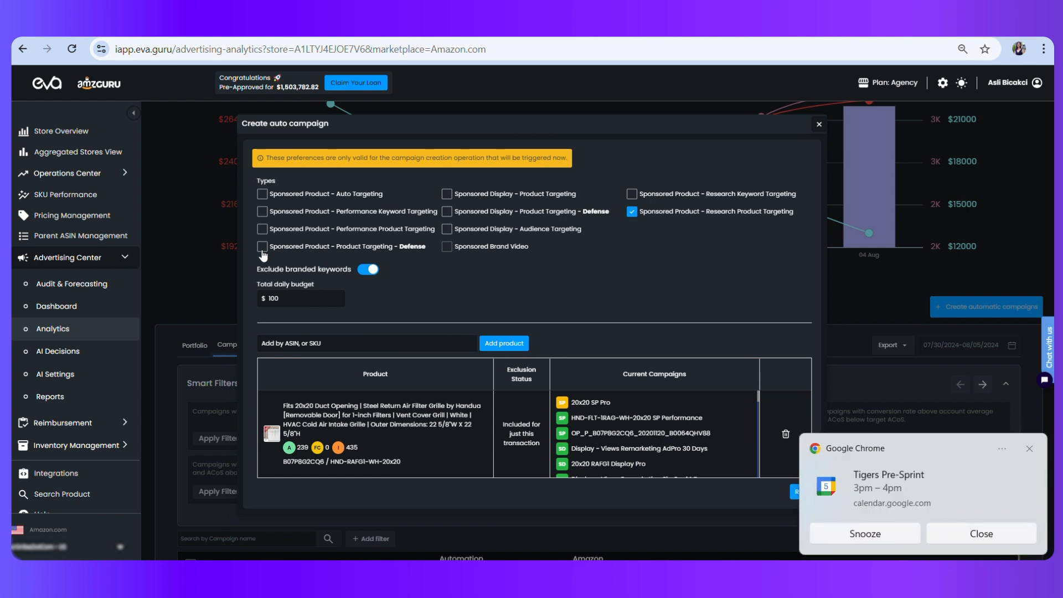
{"action": "left_click", "coordinate": [1030, 449]}
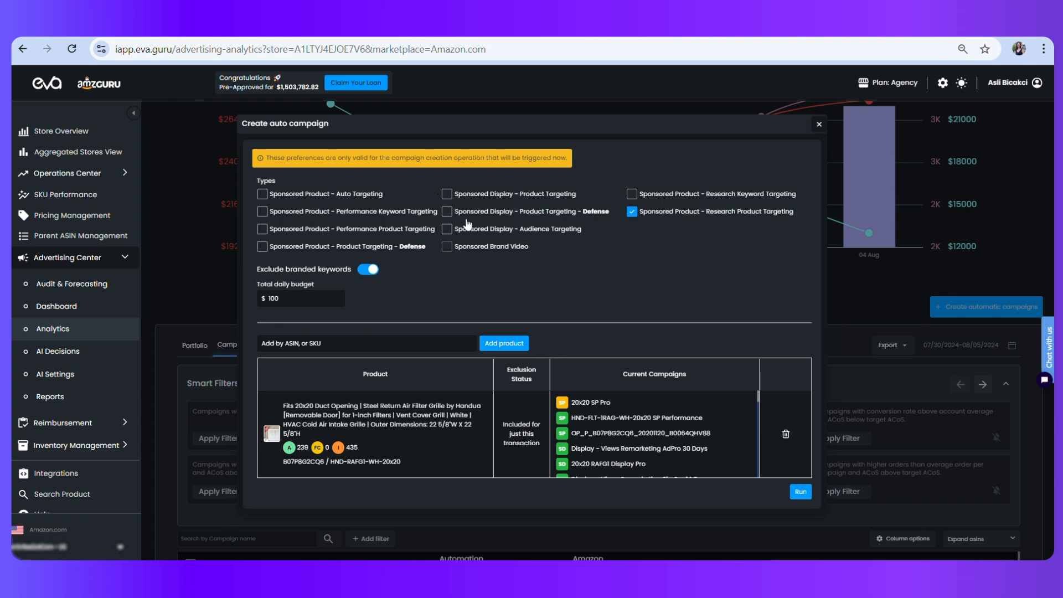
Select Sponsored Display - Audience Targeting, leaving Sponsored Display - Product Targeting and its Defense variant cleared
{"action": "left_click", "coordinate": [446, 194]}
{"action": "left_click", "coordinate": [448, 212]}
{"action": "left_click", "coordinate": [448, 194]}
{"action": "left_click", "coordinate": [447, 232]}
{"action": "left_click", "coordinate": [446, 213]}
{"action": "left_click_drag", "start_coordinate": [456, 245], "coordinate": [514, 245]}
{"action": "left_click", "coordinate": [458, 248]}
{"action": "scroll", "coordinate": [837, 131], "scroll_direction": "up", "scroll_amount": 1}
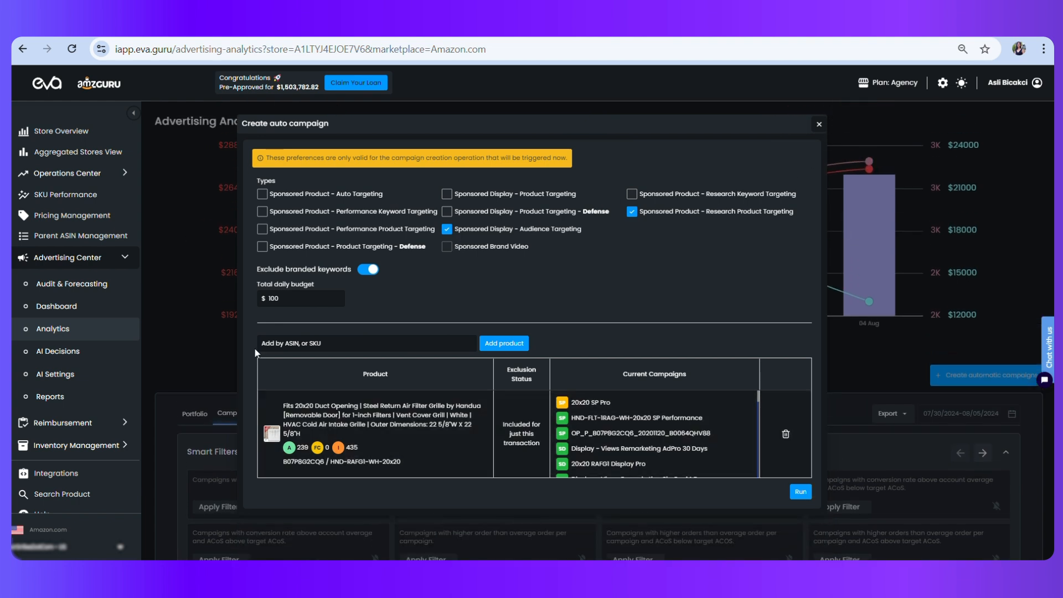
Select Sponsored Product Auto Targeting, Performance Keyword Targeting and Product Targeting - Defense, and open the total daily budget for editing
{"action": "left_click", "coordinate": [325, 195]}
{"action": "left_click", "coordinate": [322, 211]}
{"action": "left_click", "coordinate": [321, 248]}
{"action": "double_click", "coordinate": [267, 301]}
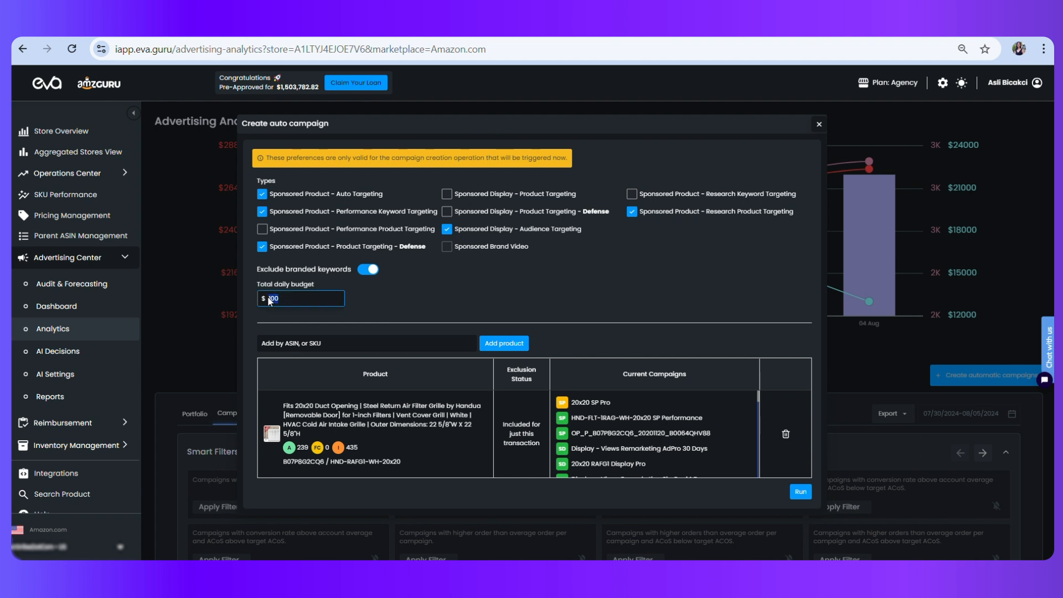